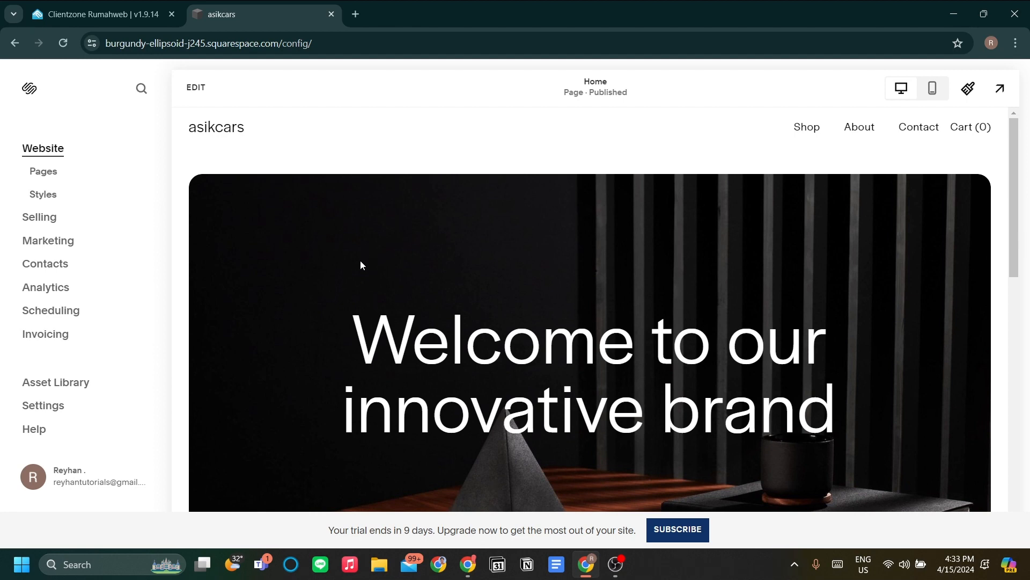
pyautogui.scroll(-3, 343, 262)
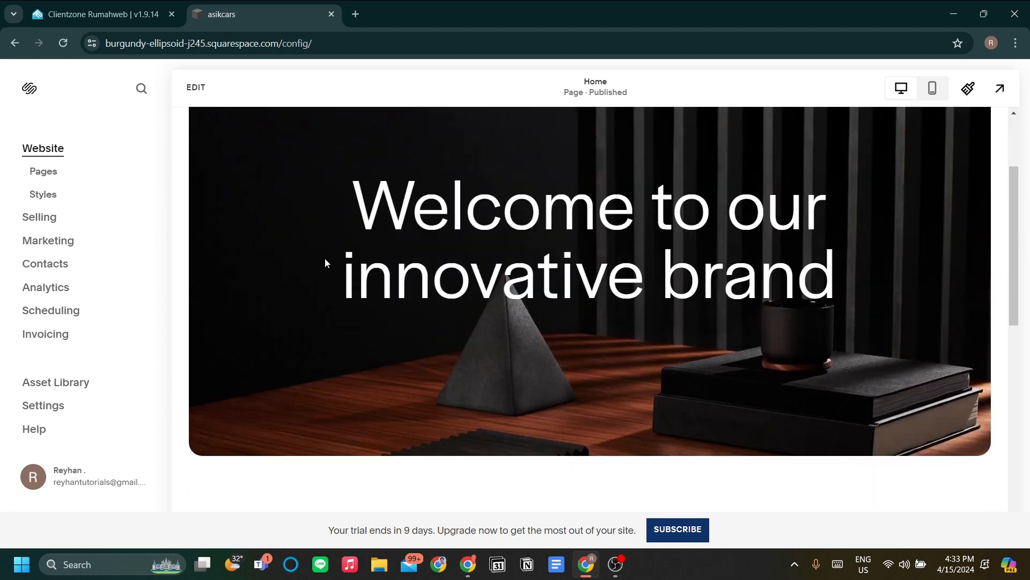
pyautogui.click(64, 406)
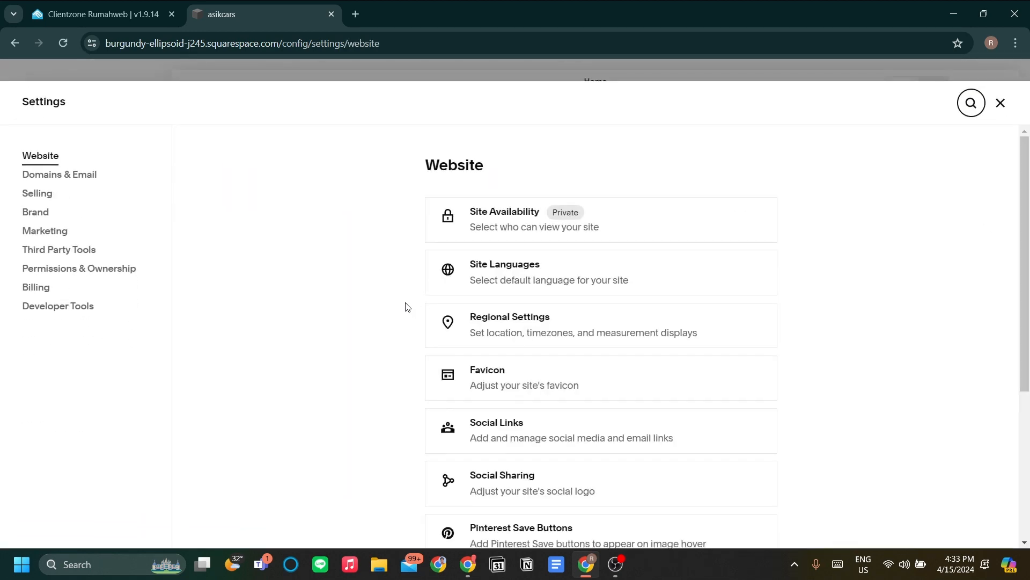
pyautogui.click(87, 174)
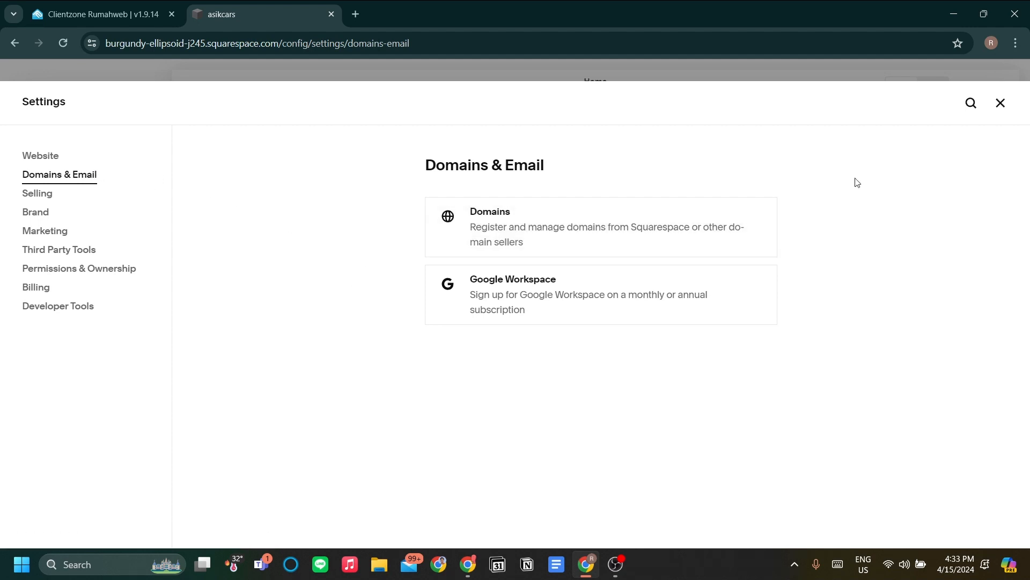
pyautogui.click(1000, 103)
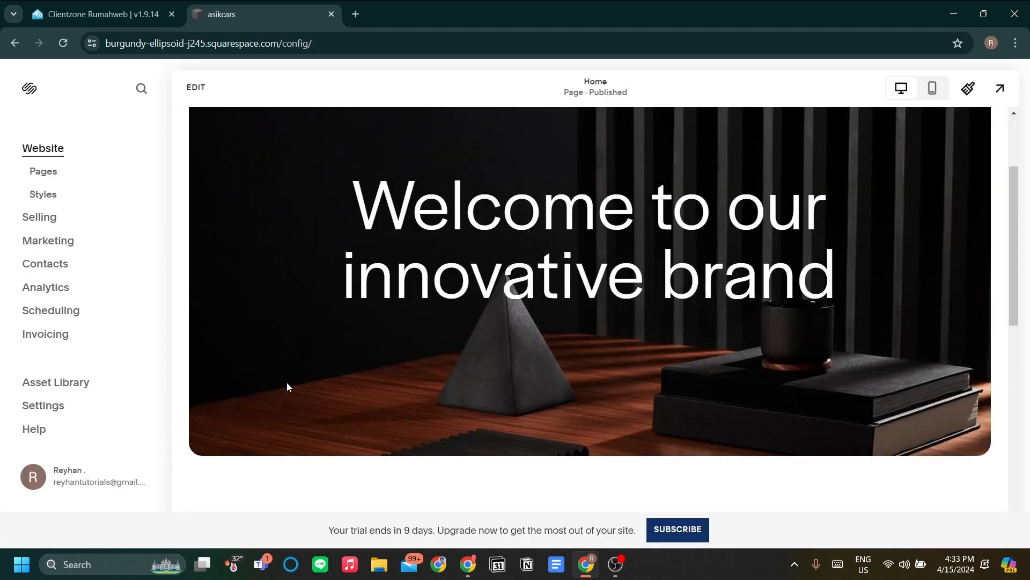
# - Open the Domains page in the site's Domains & Email settings
pyautogui.click(30, 406)
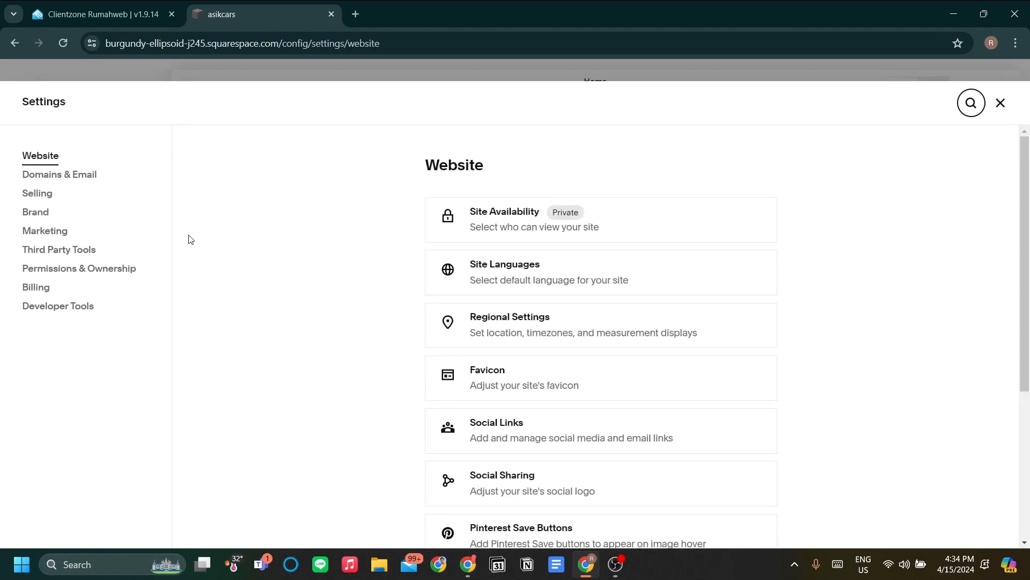
pyautogui.click(88, 178)
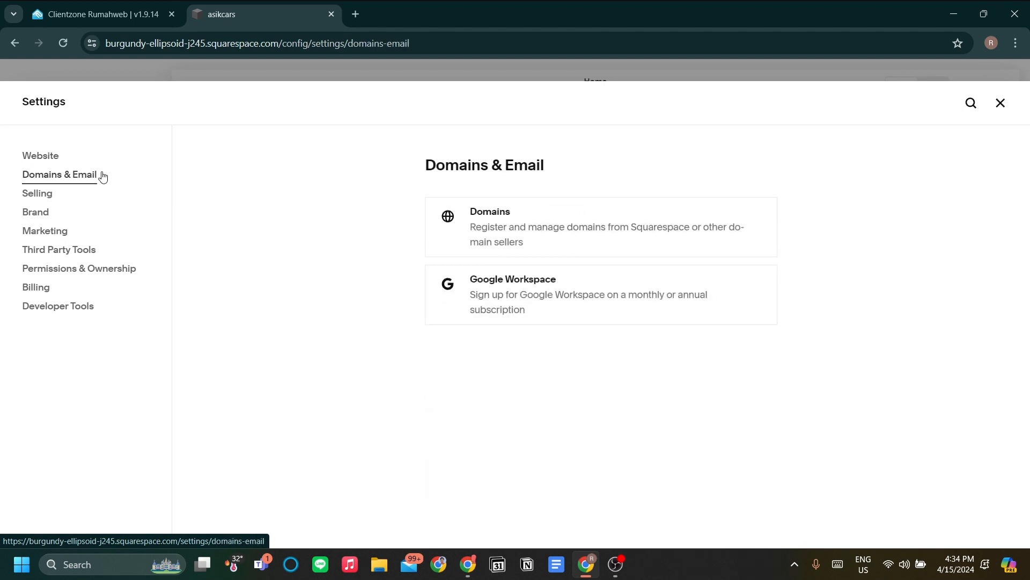
pyautogui.click(572, 243)
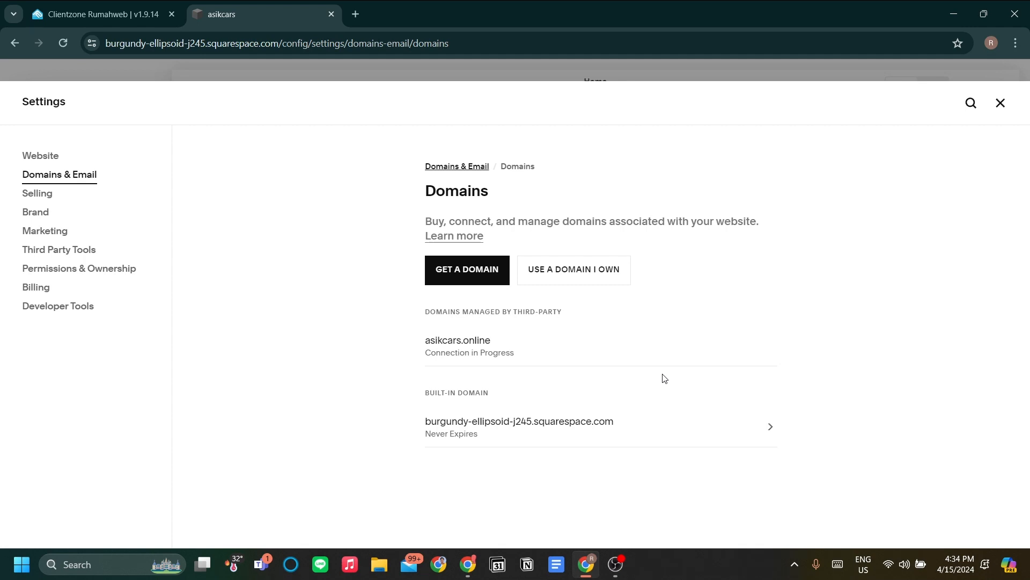
# - Start getting a new domain and examine the suggested domain names, their availability and yearly prices
pyautogui.click(477, 282)
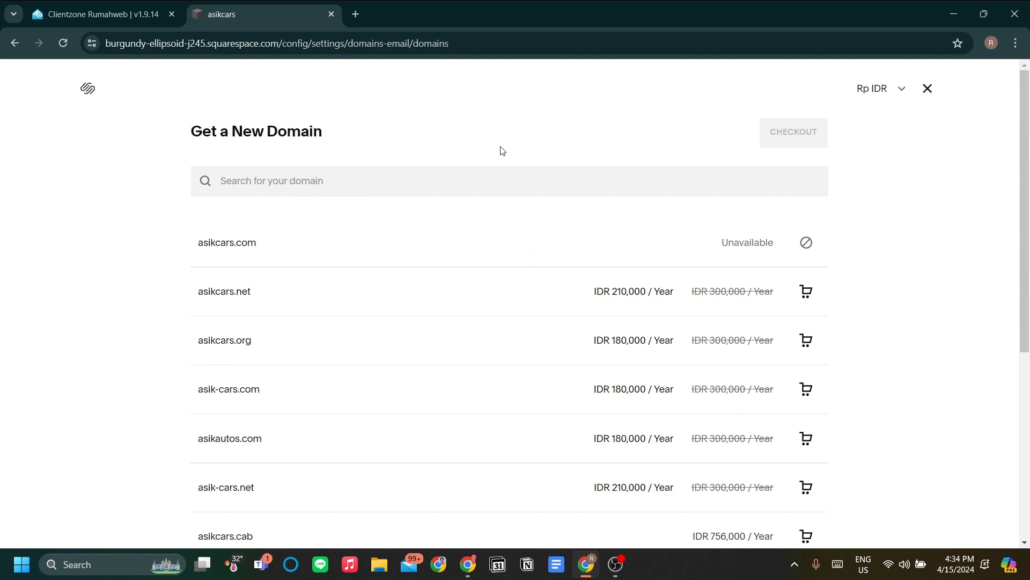
pyautogui.scroll(-1, 501, 151)
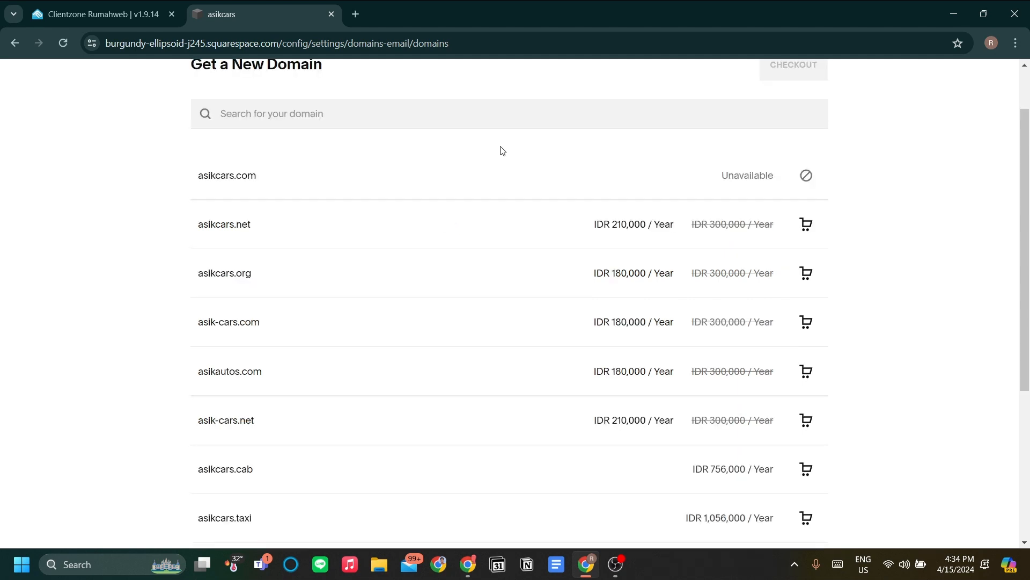
pyautogui.scroll(-2, 502, 156)
pyautogui.scroll(-2, 515, 170)
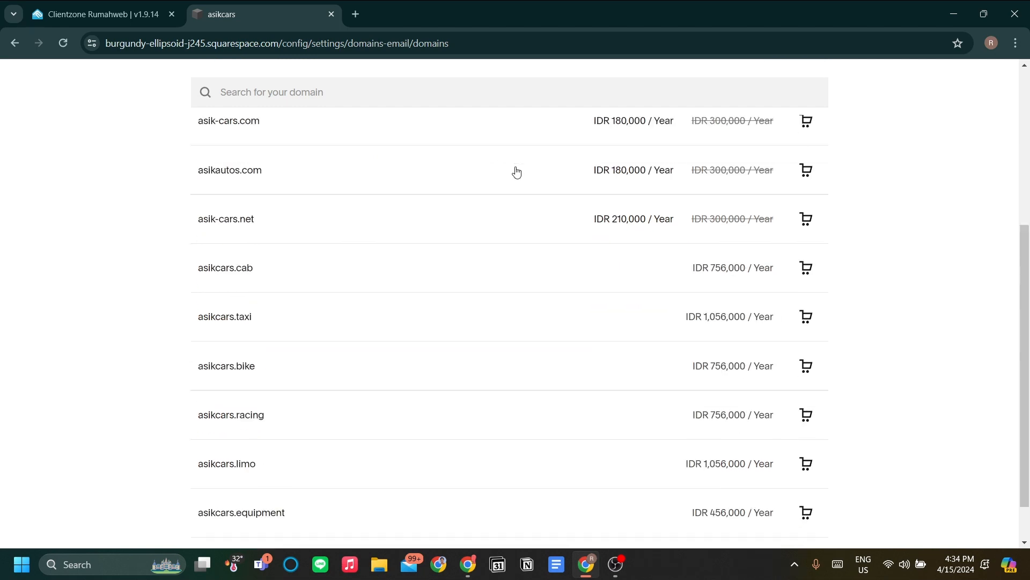
pyautogui.scroll(3, 623, 231)
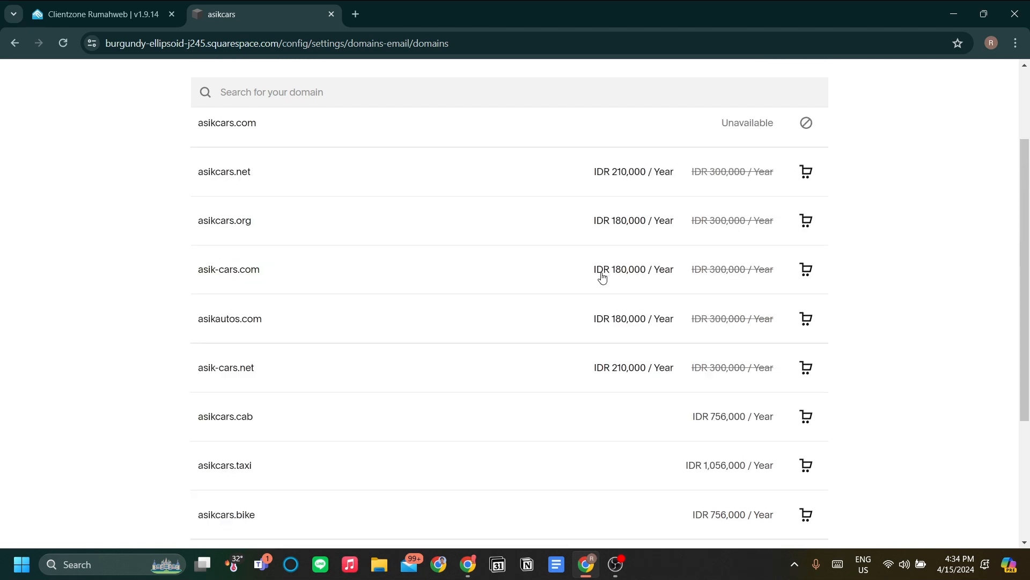
pyautogui.scroll(2, 583, 266)
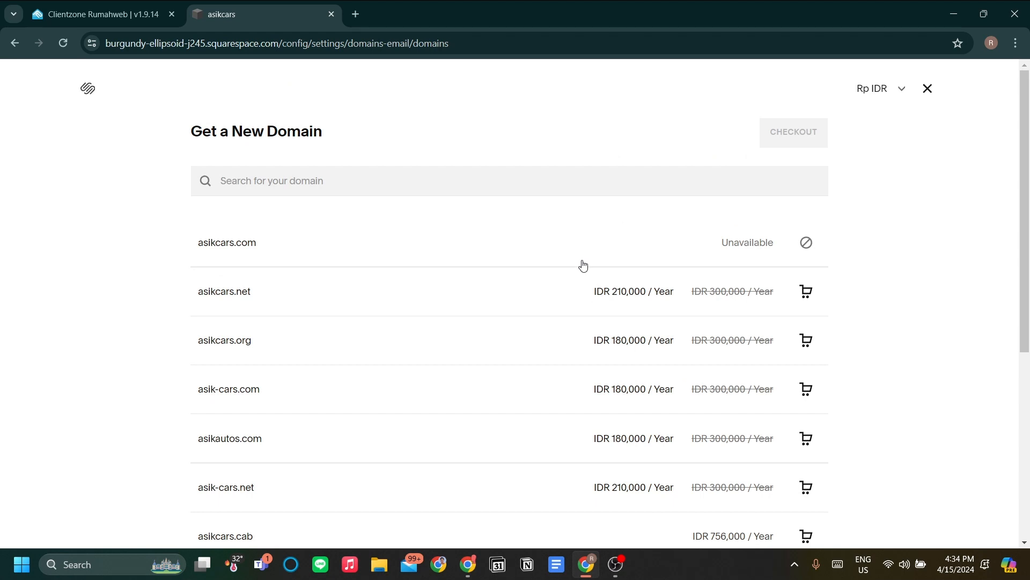
pyautogui.scroll(-5, 456, 250)
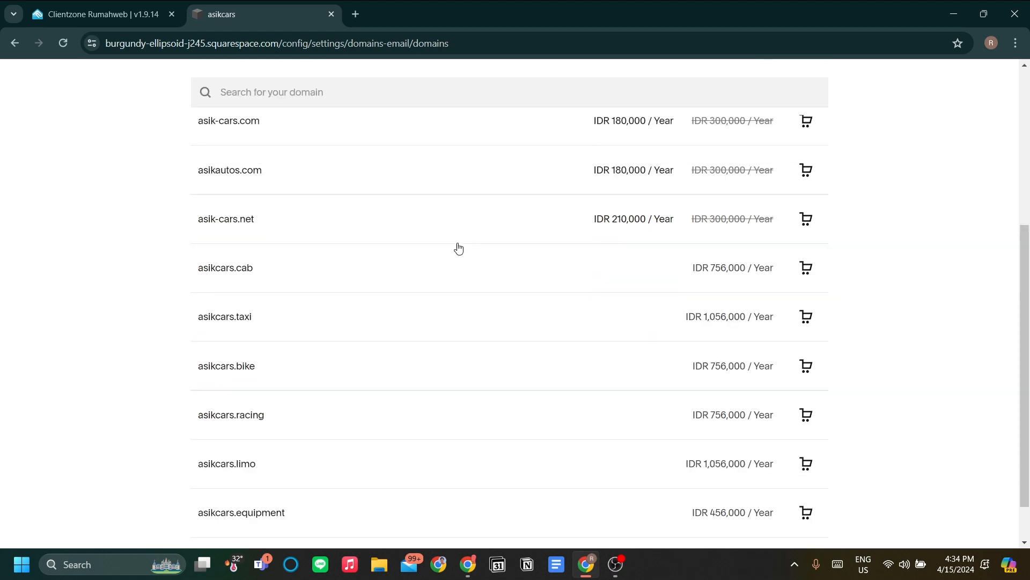
pyautogui.scroll(1, 561, 273)
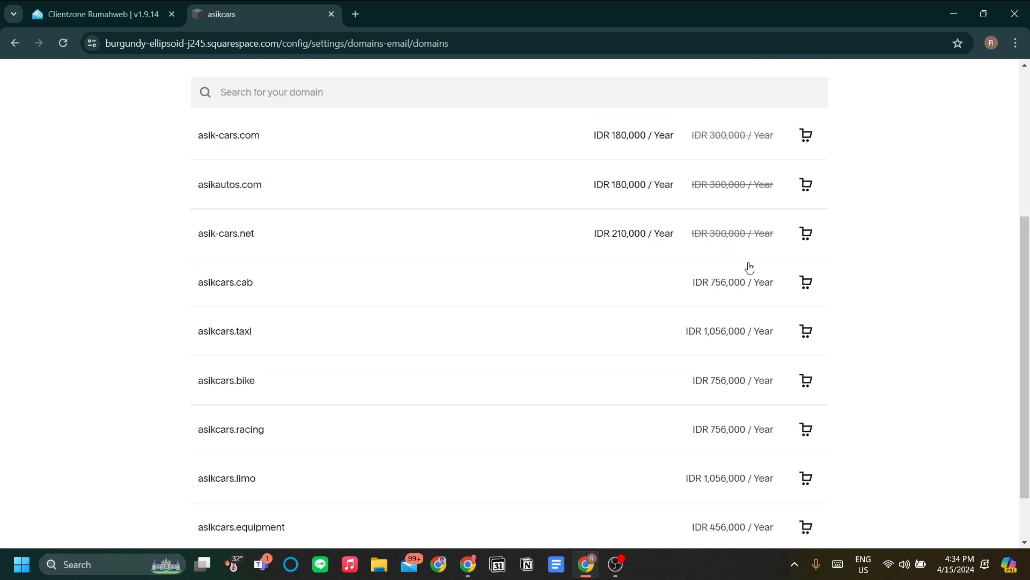
pyautogui.scroll(3, 692, 343)
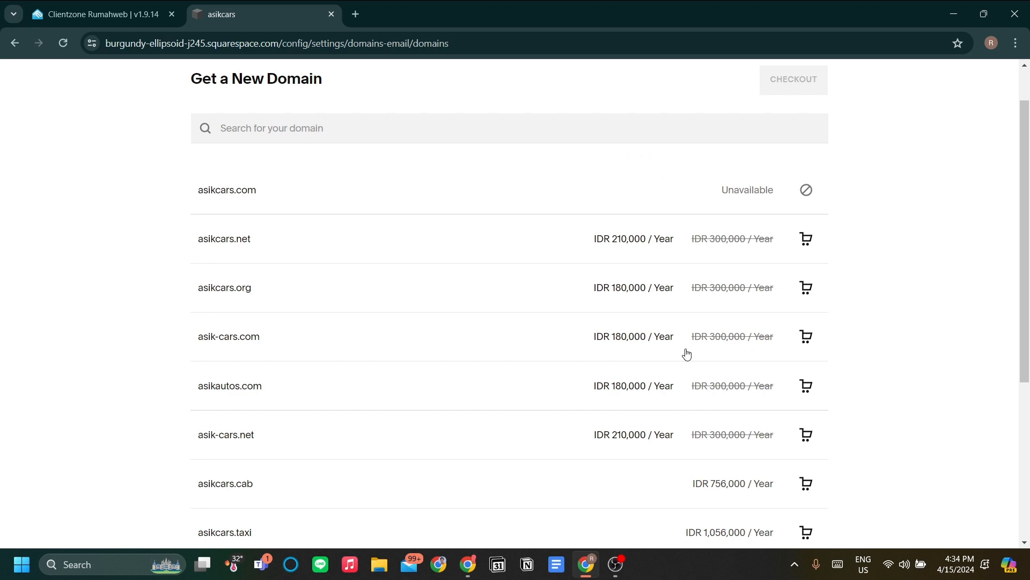
pyautogui.scroll(1, 686, 353)
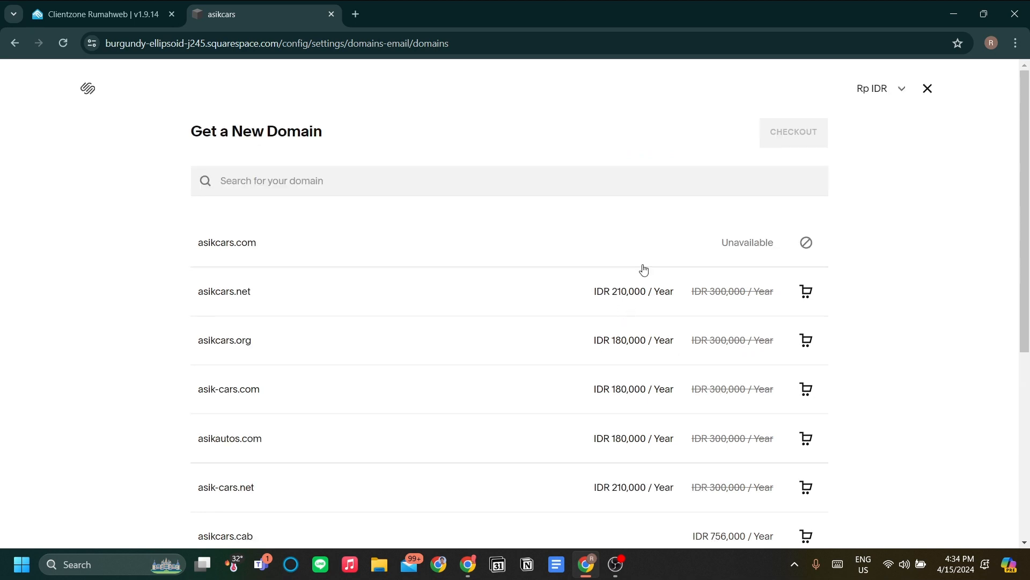
pyautogui.scroll(-6, 642, 269)
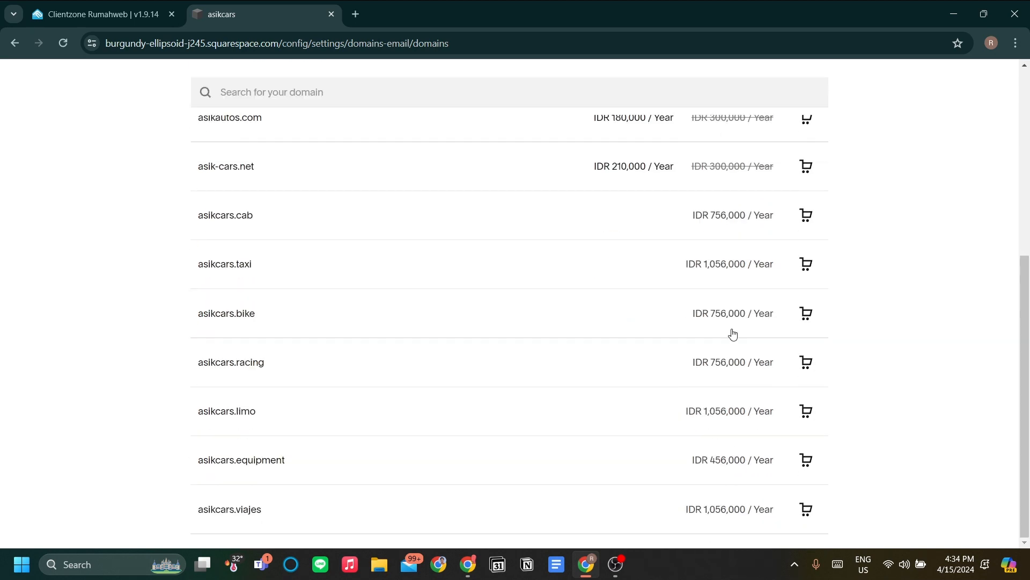
pyautogui.scroll(3, 731, 333)
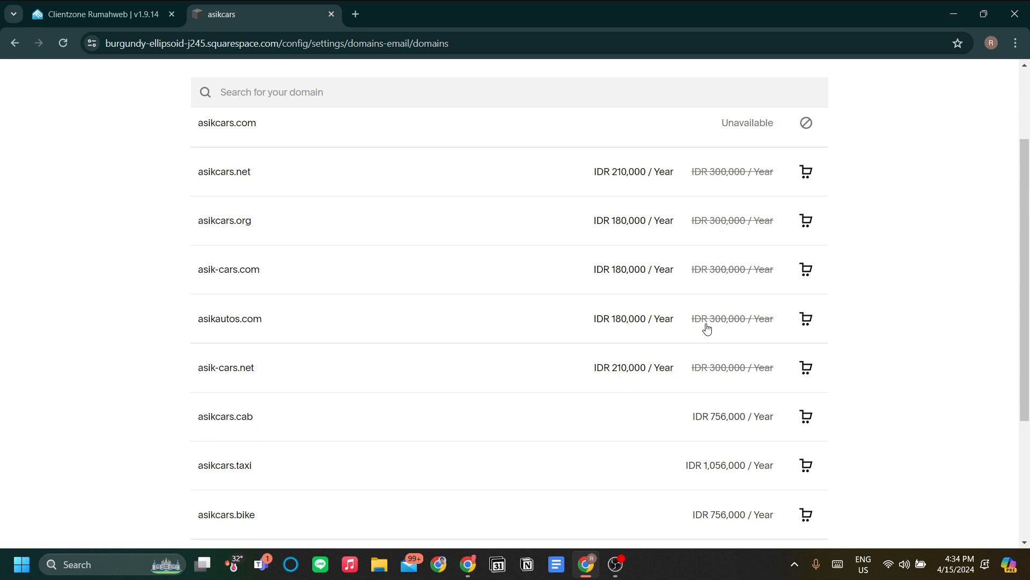
pyautogui.scroll(2, 724, 278)
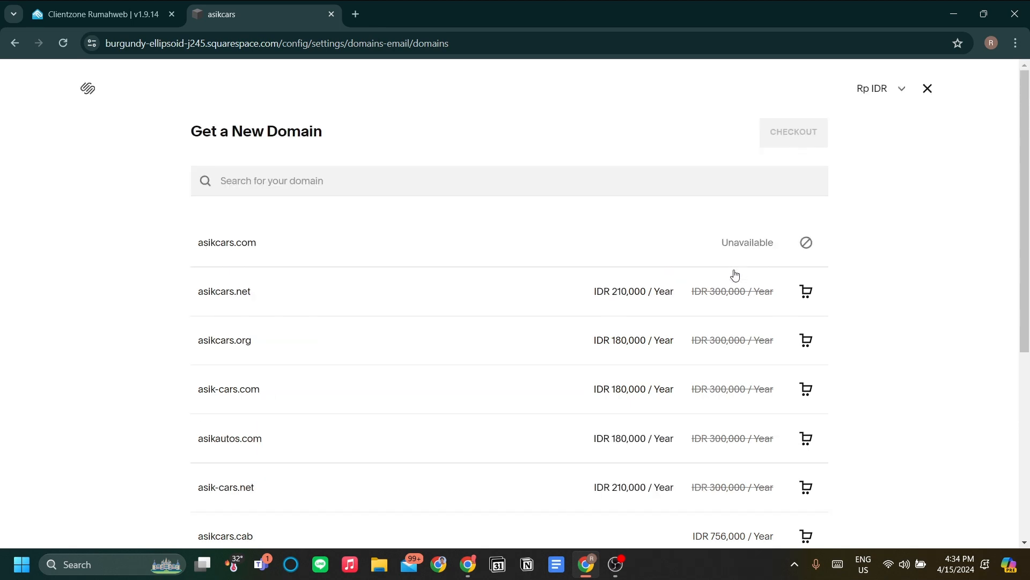
pyautogui.scroll(-3, 734, 274)
pyautogui.scroll(1, 735, 275)
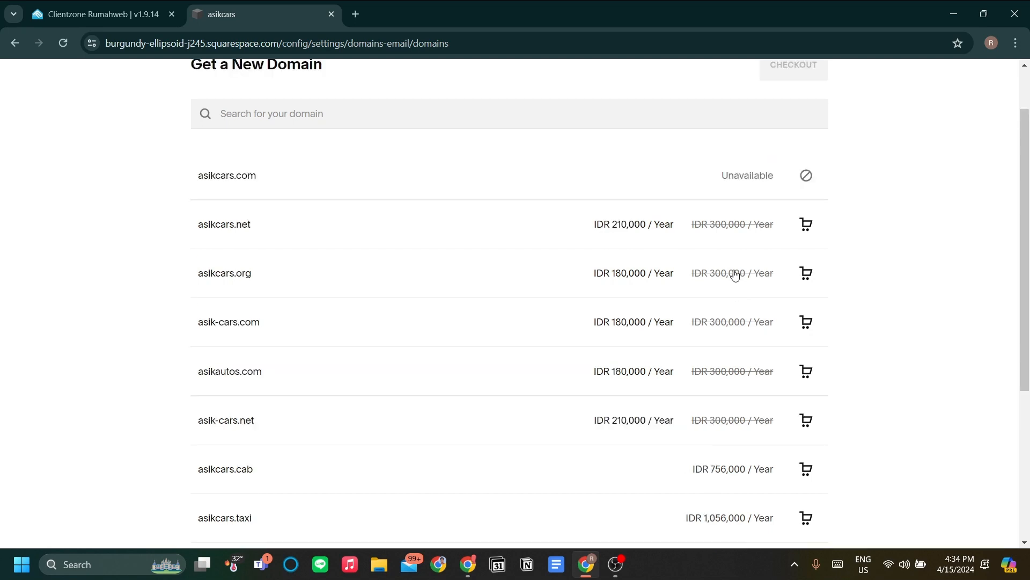
pyautogui.scroll(1, 733, 276)
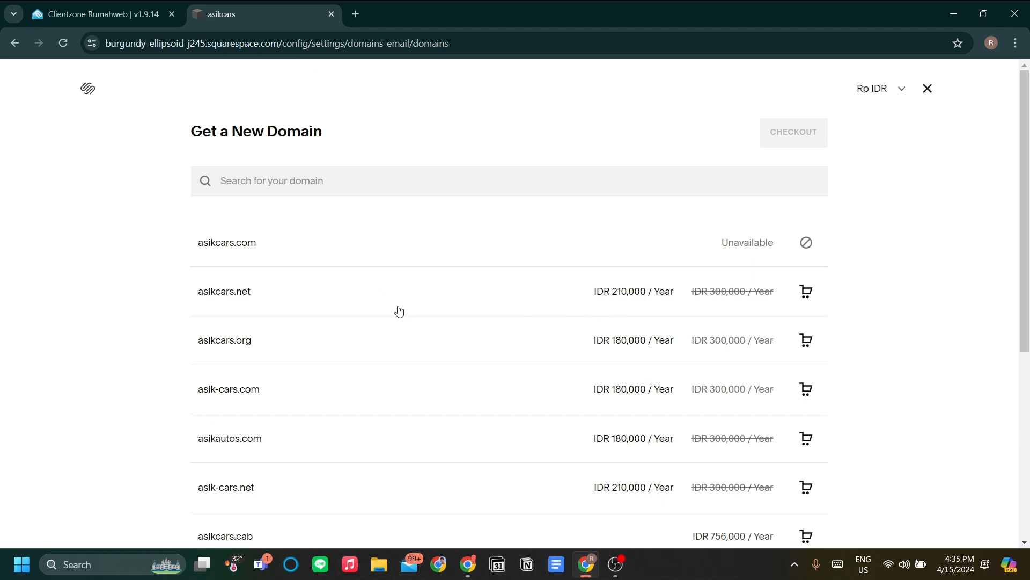
# - Add the suggested domain asikcars.net to the cart and leave the new-domain search without checking out
pyautogui.click(567, 305)
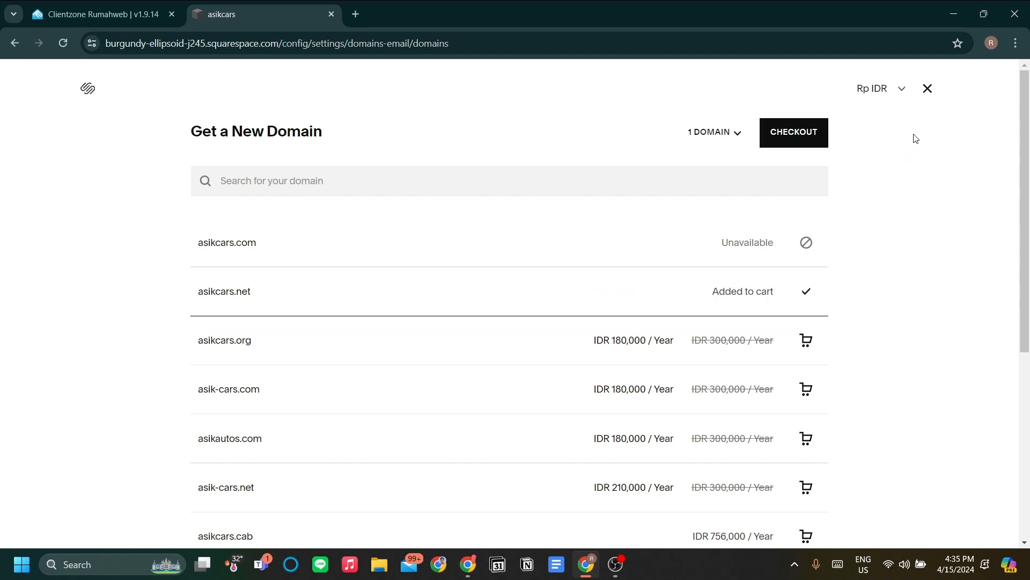
pyautogui.click(926, 89)
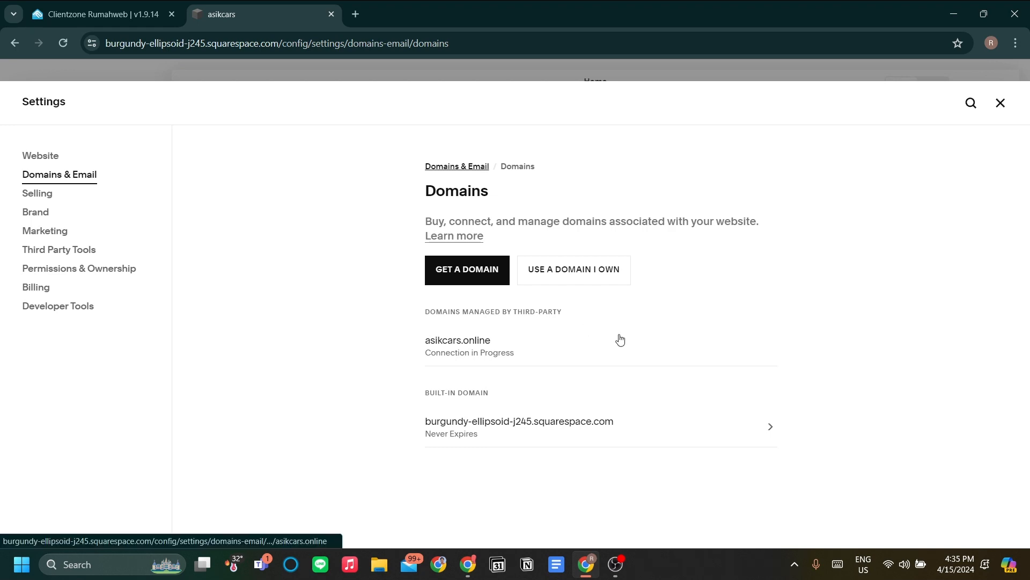
# - Disconnect the third-party domain asikcars.online from the site and confirm the removal
pyautogui.click(595, 271)
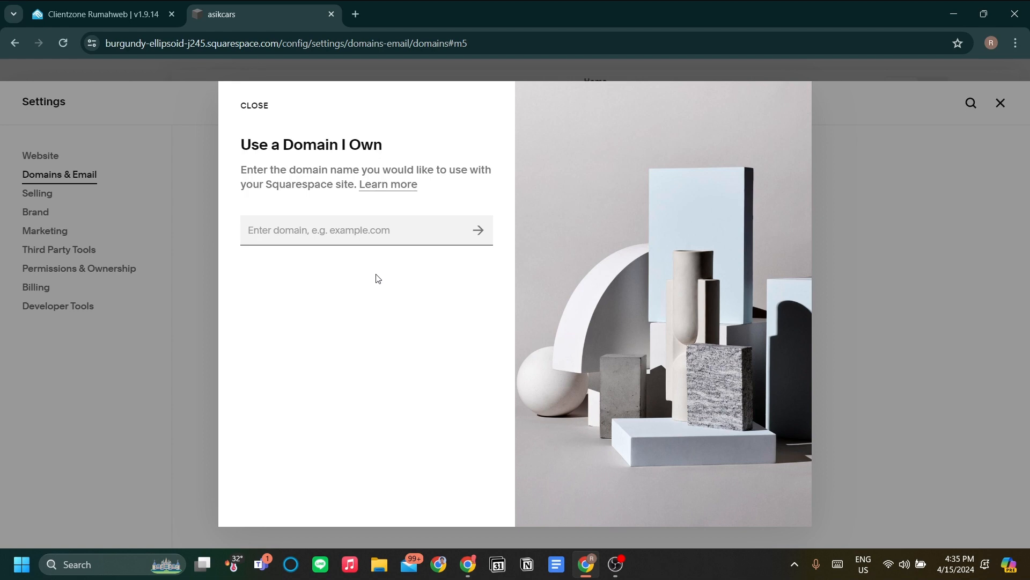
pyautogui.click(977, 140)
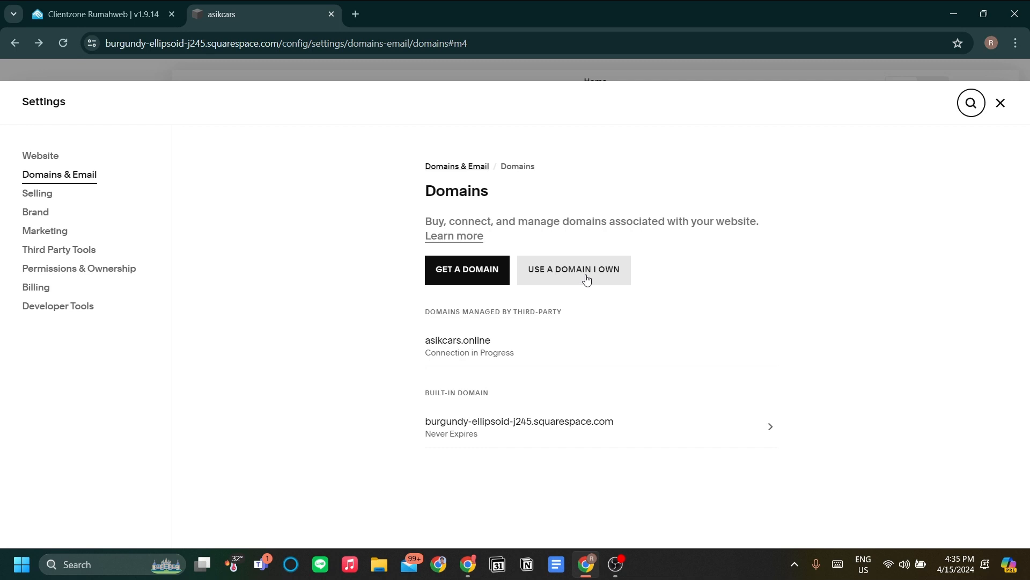
pyautogui.click(526, 352)
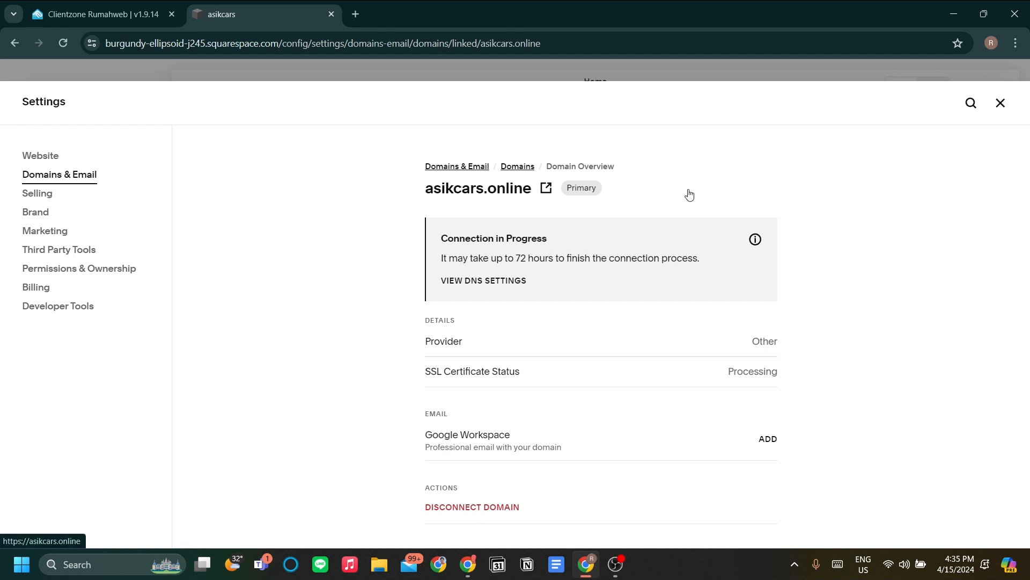
pyautogui.click(479, 507)
pyautogui.click(590, 339)
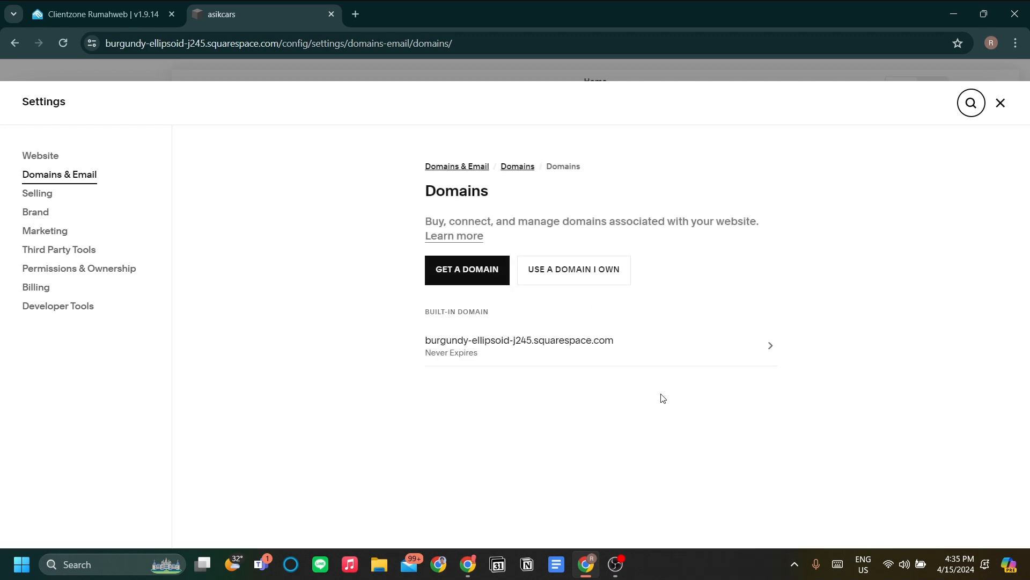
# - Start connecting an owned domain and enter asikcars.online, copied from its domain page in the Rumahweb Clientzone
pyautogui.click(603, 271)
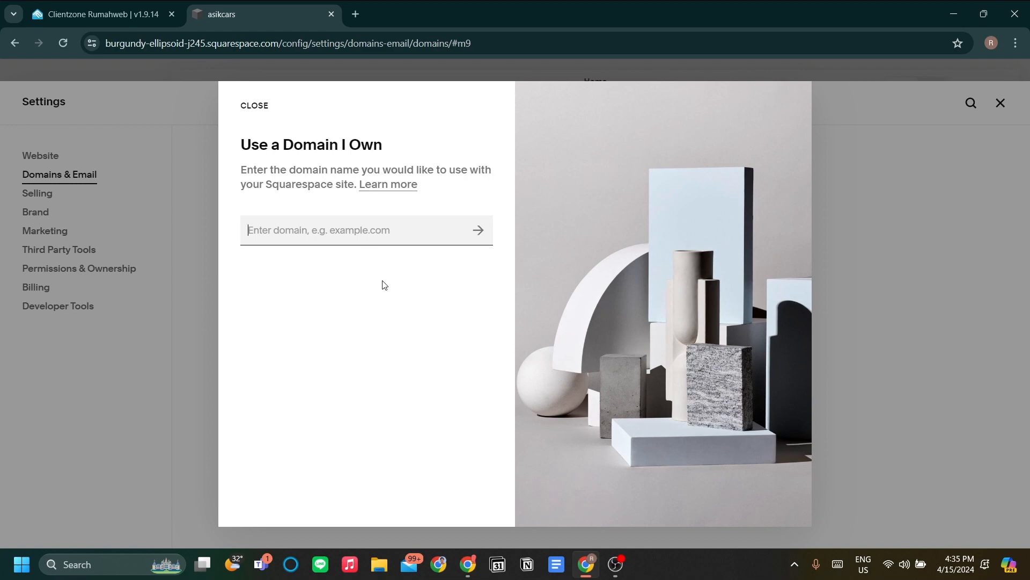
pyautogui.click(124, 10)
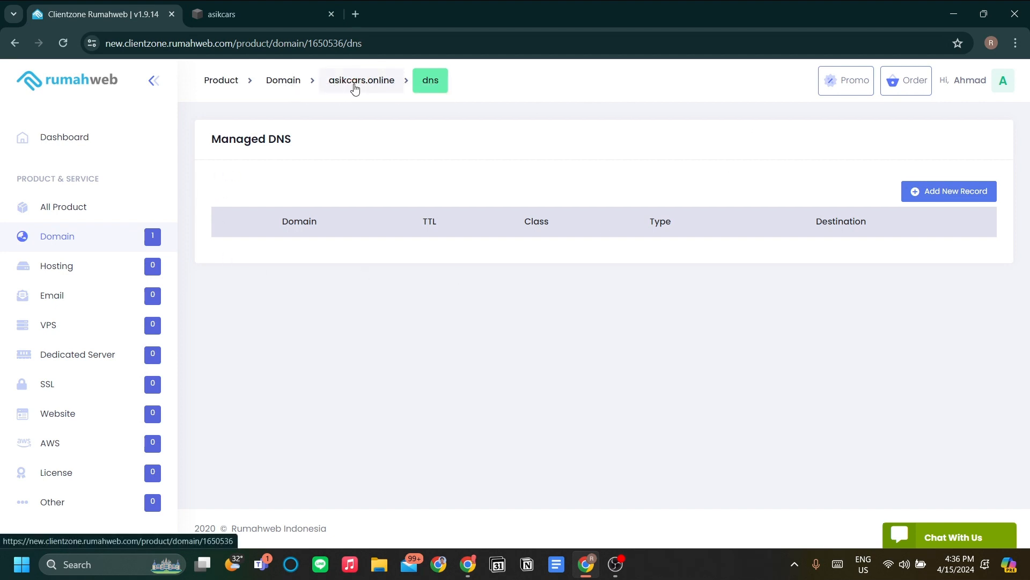
pyautogui.click(354, 86)
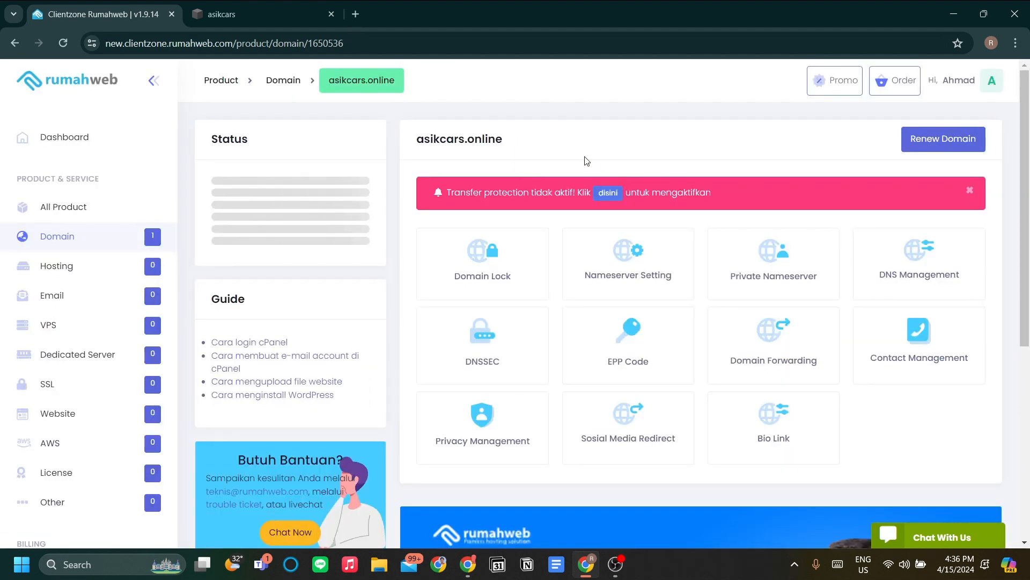
pyautogui.moveTo(515, 141); pyautogui.dragTo(417, 138)
pyautogui.hotkey('ctrl', 'c')
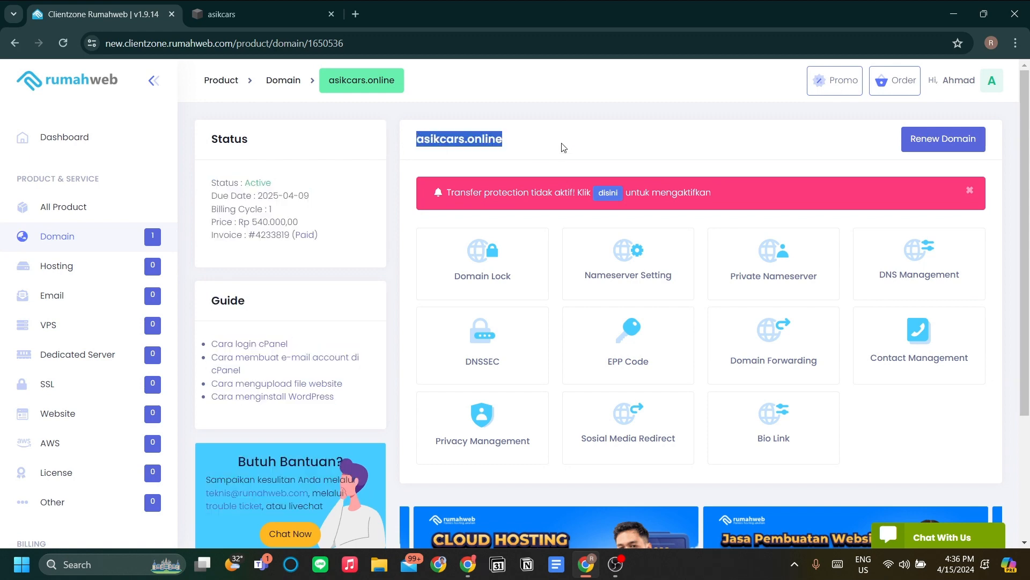
pyautogui.click(252, 14)
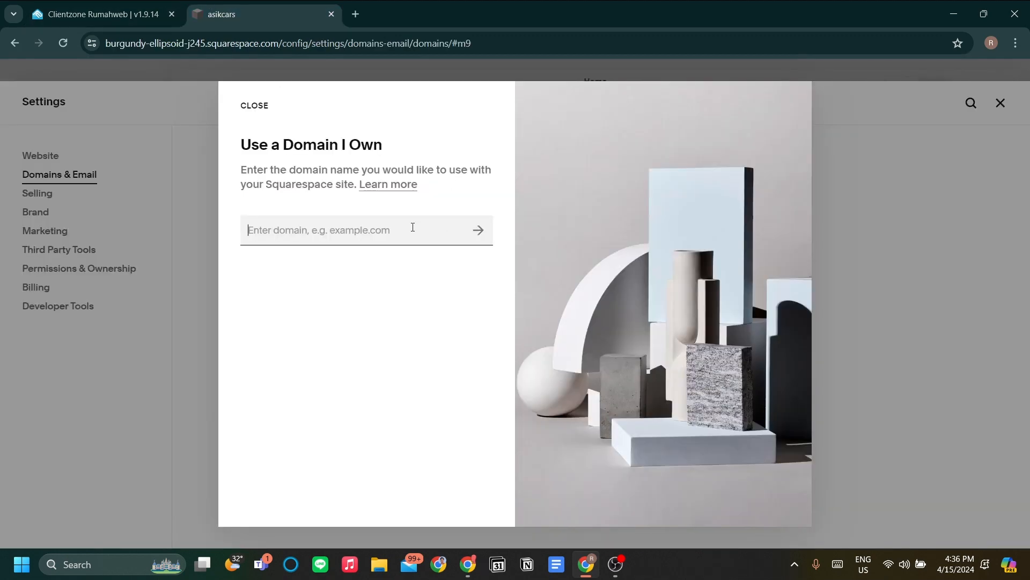
pyautogui.click(376, 234)
pyautogui.hotkey('ctrl', 'v')
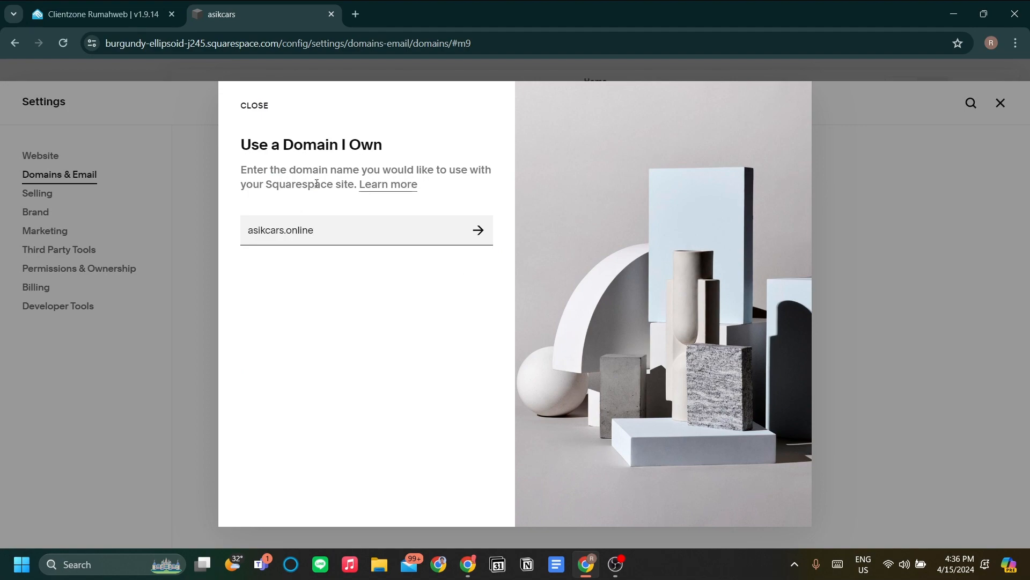
# - Switch to the Rumahweb Clientzone and look over the management options for asikcars.online
pyautogui.hotkey('ctrl', 'Tab')
pyautogui.click(555, 149)
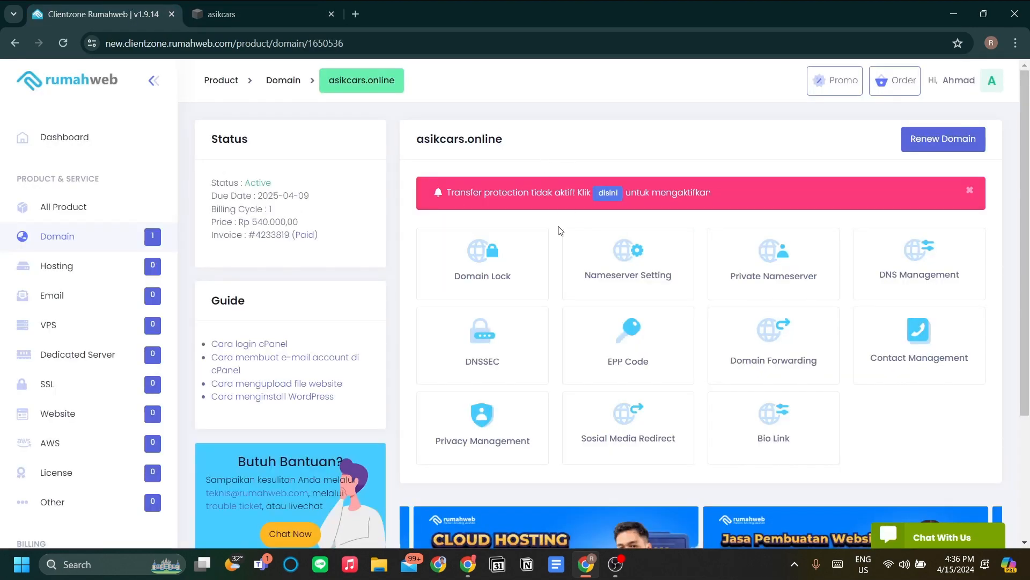
pyautogui.scroll(-3, 554, 241)
pyautogui.scroll(3, 556, 268)
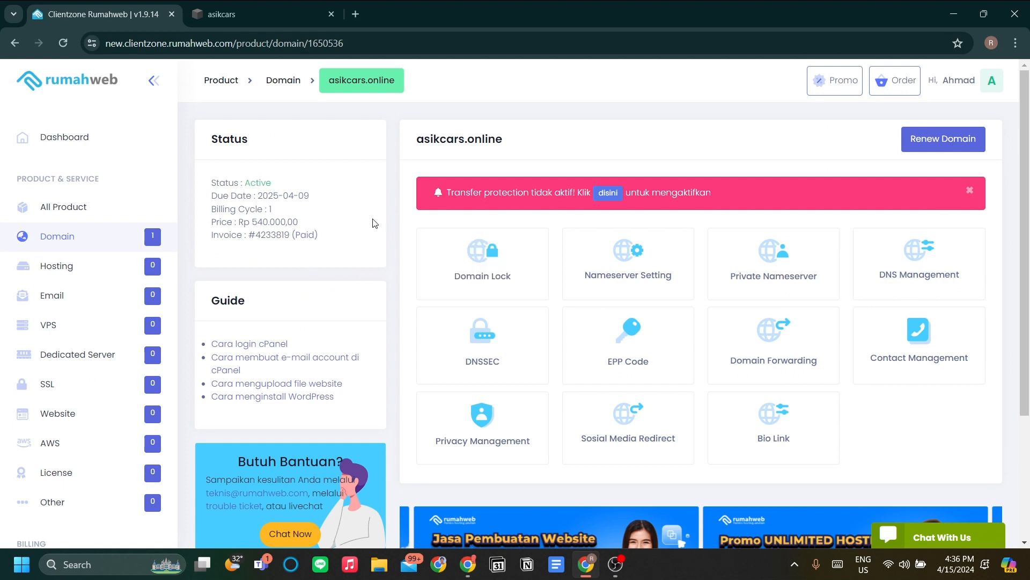
# - Return to the Squarespace site settings and choose to connect asikcars.online instead of transferring it
pyautogui.click(230, 11)
pyautogui.click(158, 7)
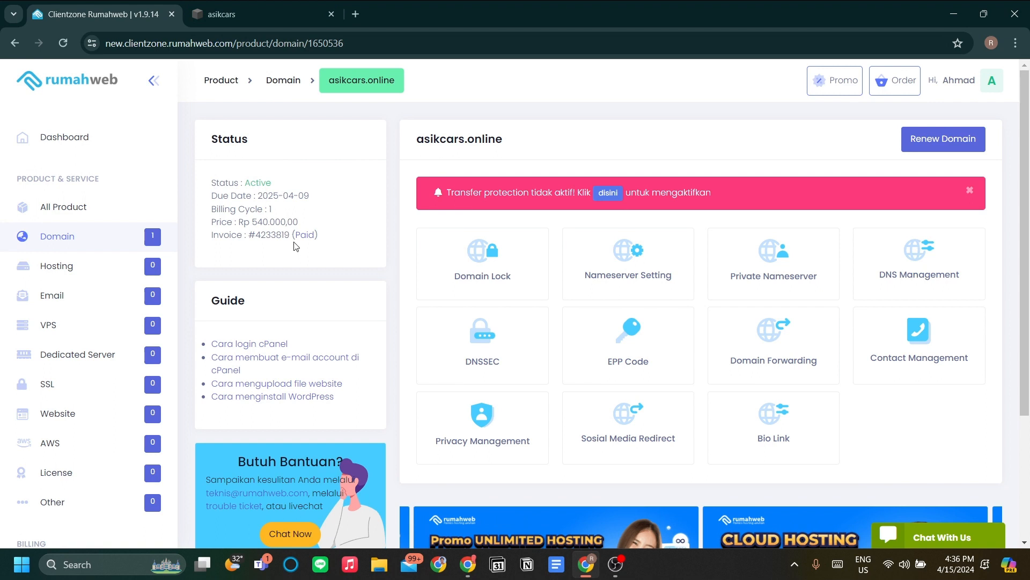
pyautogui.click(269, 15)
pyautogui.click(490, 229)
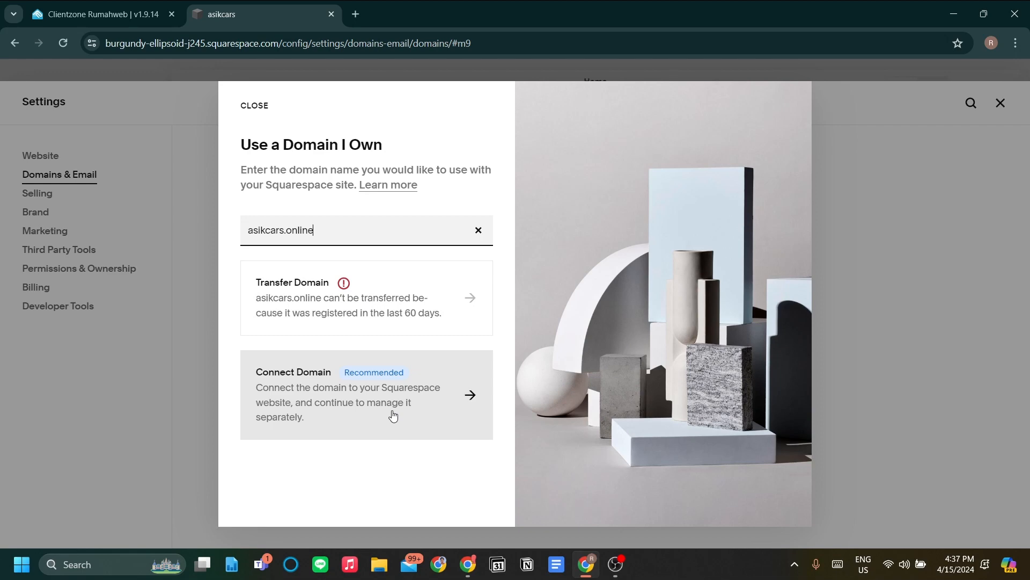
pyautogui.click(134, 7)
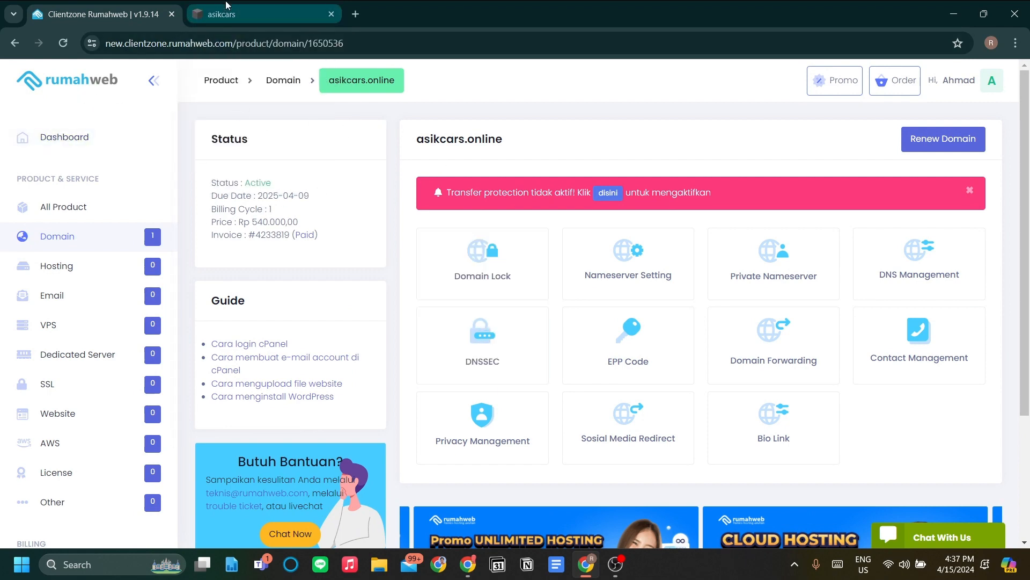
pyautogui.click(236, 14)
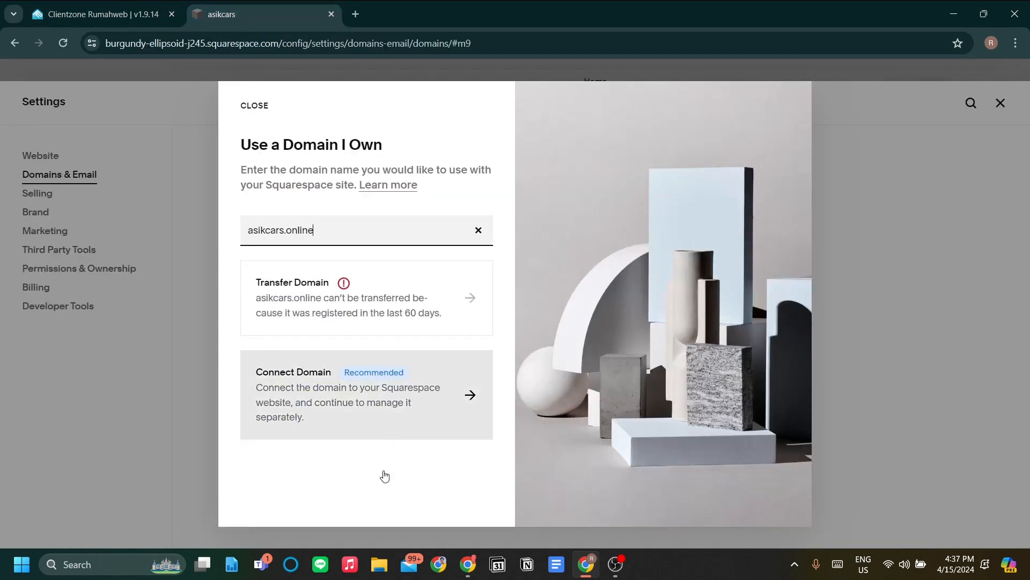
pyautogui.click(434, 409)
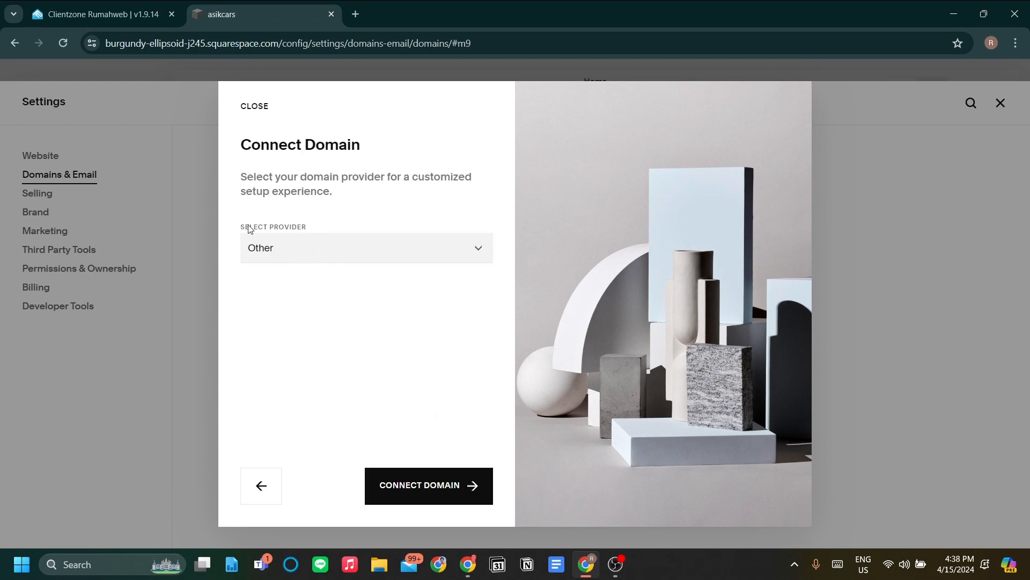
# - Browse the domain providers, keep Other selected, and connect asikcars.online, continuing to its DNS settings
pyautogui.click(302, 247)
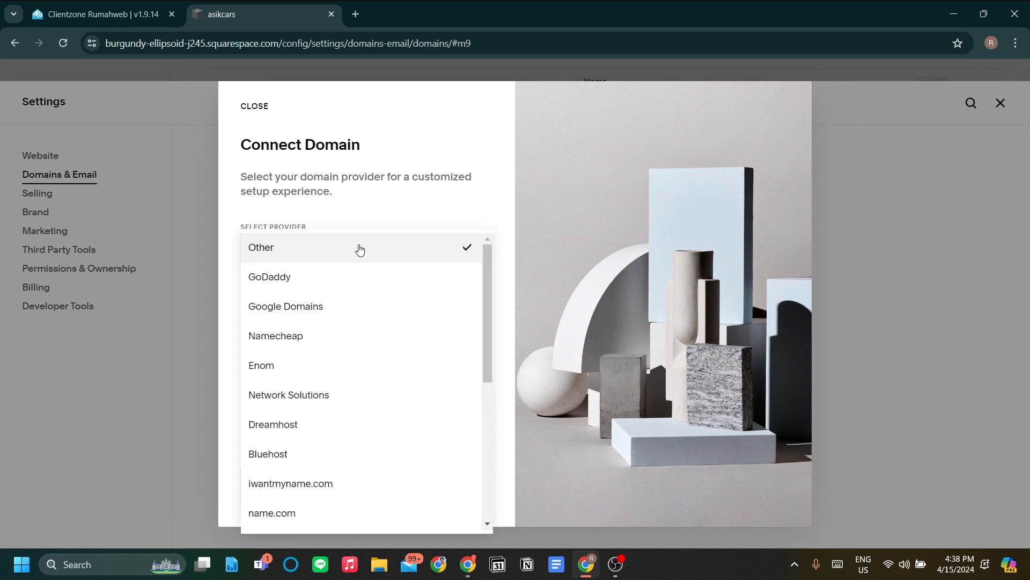
pyautogui.click(382, 248)
pyautogui.click(313, 260)
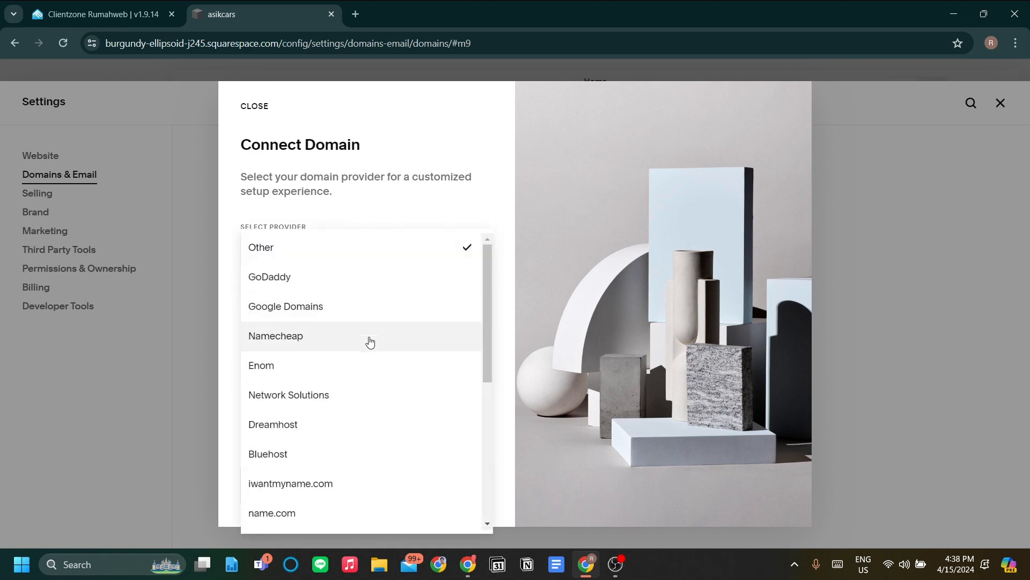
pyautogui.scroll(-8, 390, 307)
pyautogui.scroll(8, 395, 476)
pyautogui.scroll(-8, 392, 408)
pyautogui.scroll(8, 397, 473)
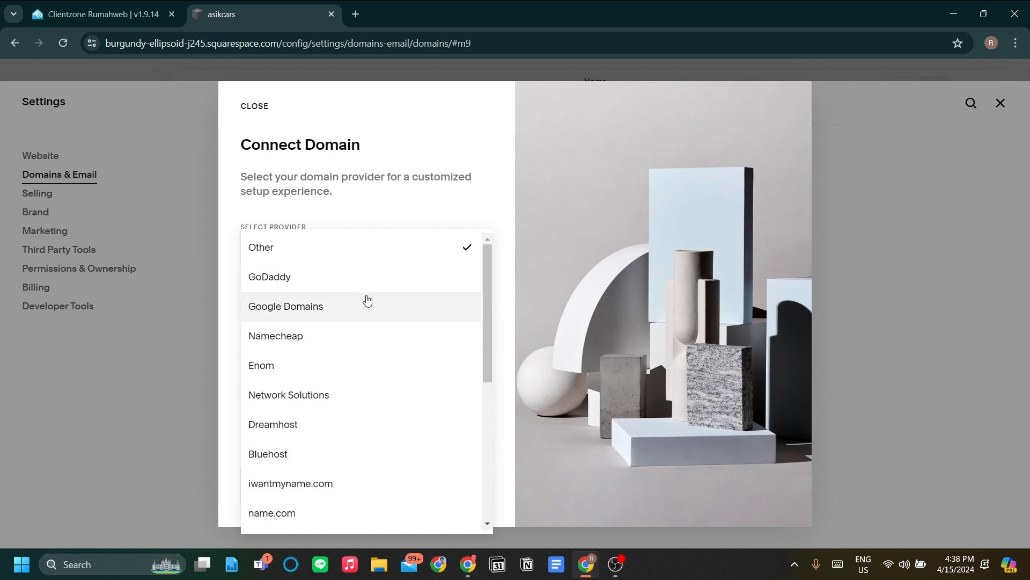
pyautogui.scroll(-8, 306, 281)
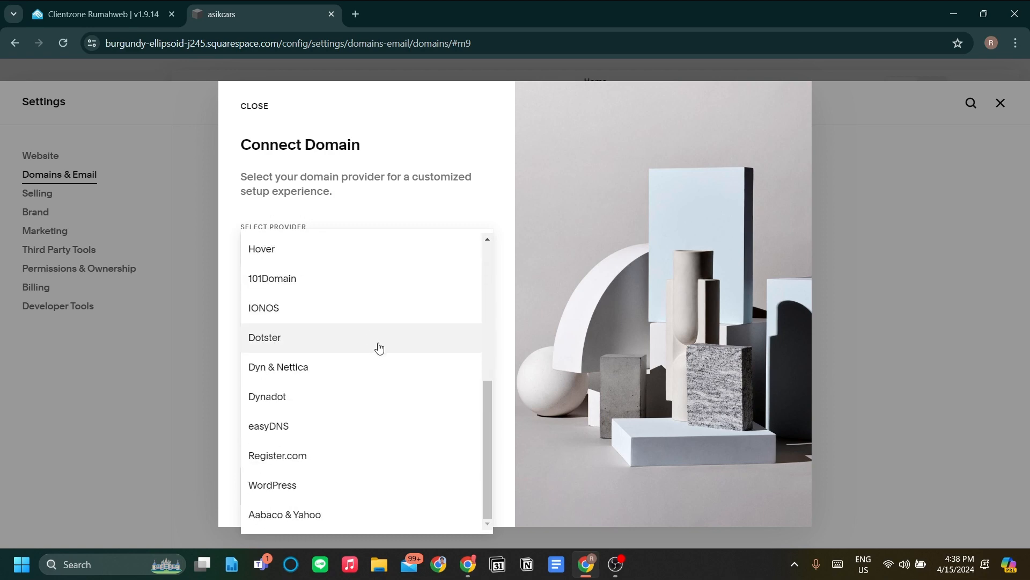
pyautogui.scroll(5, 381, 357)
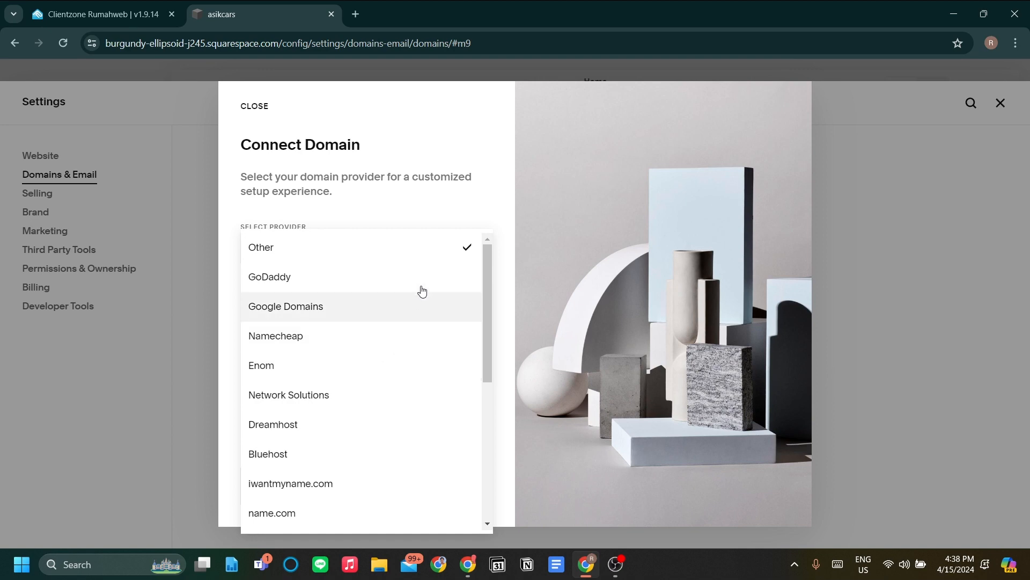
pyautogui.click(437, 251)
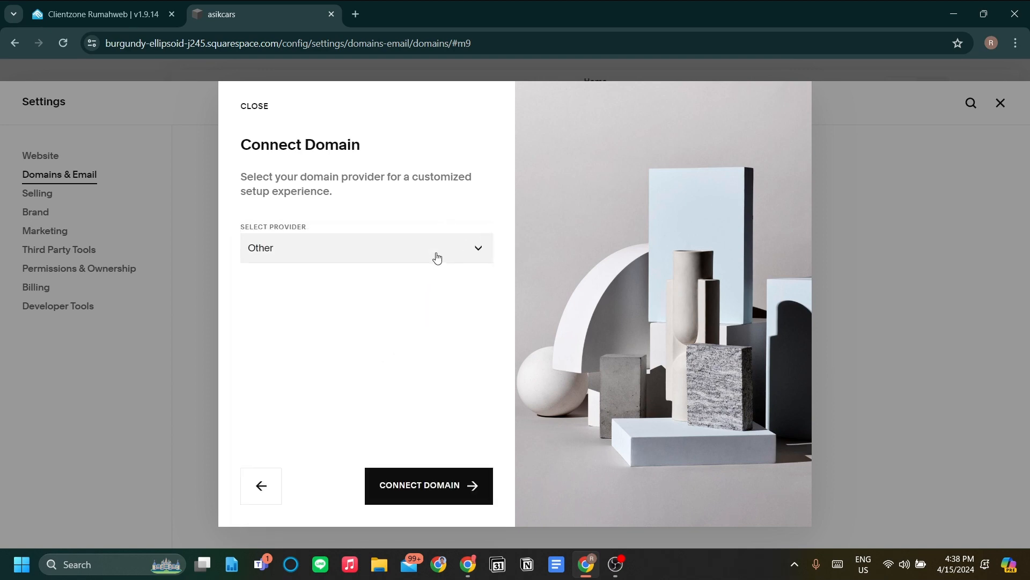
pyautogui.click(464, 495)
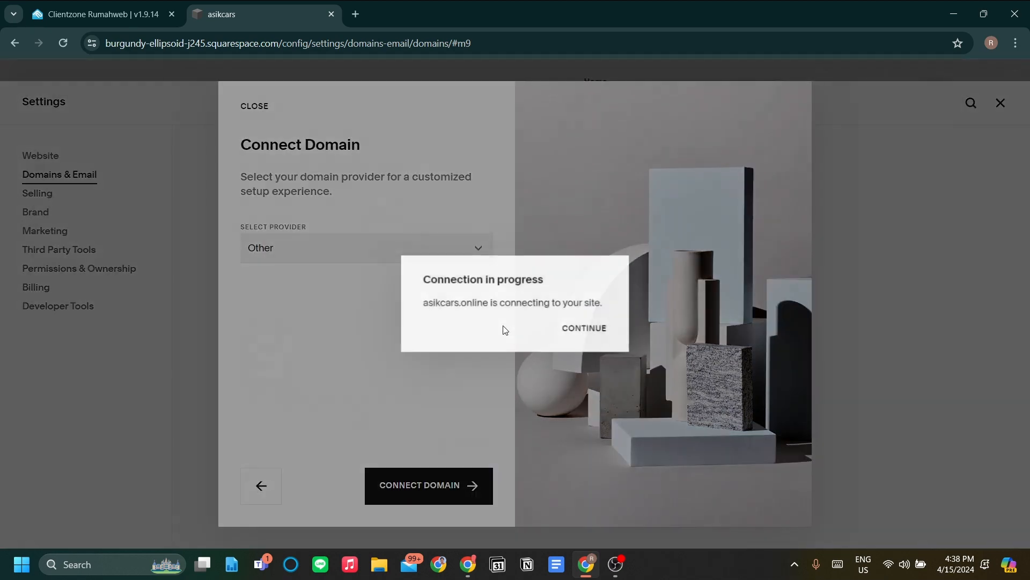
pyautogui.click(582, 327)
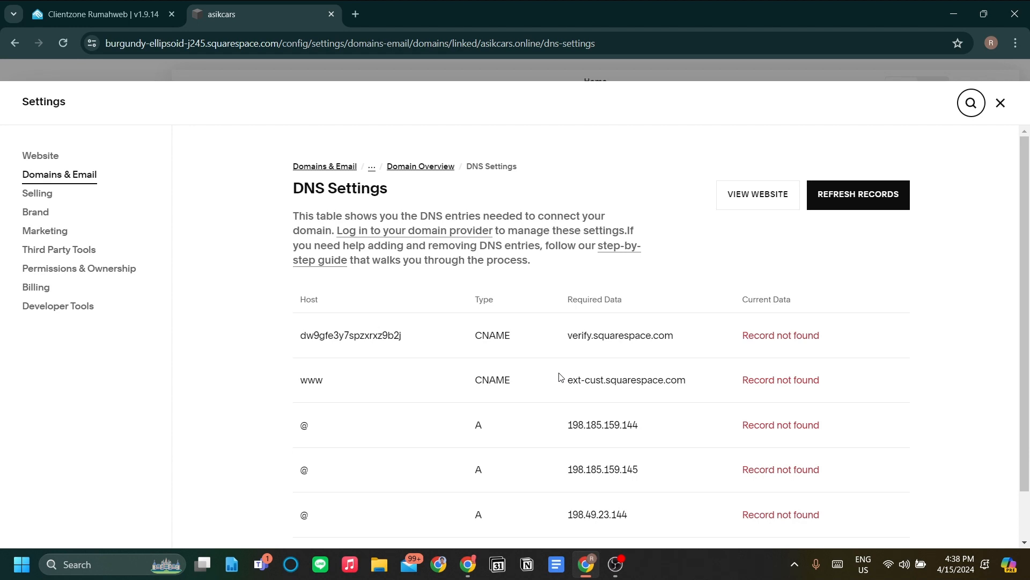
# - Review the DNS entries Squarespace requires, and open DNS management for asikcars.online in the Rumahweb Clientzone
pyautogui.scroll(-1, 549, 384)
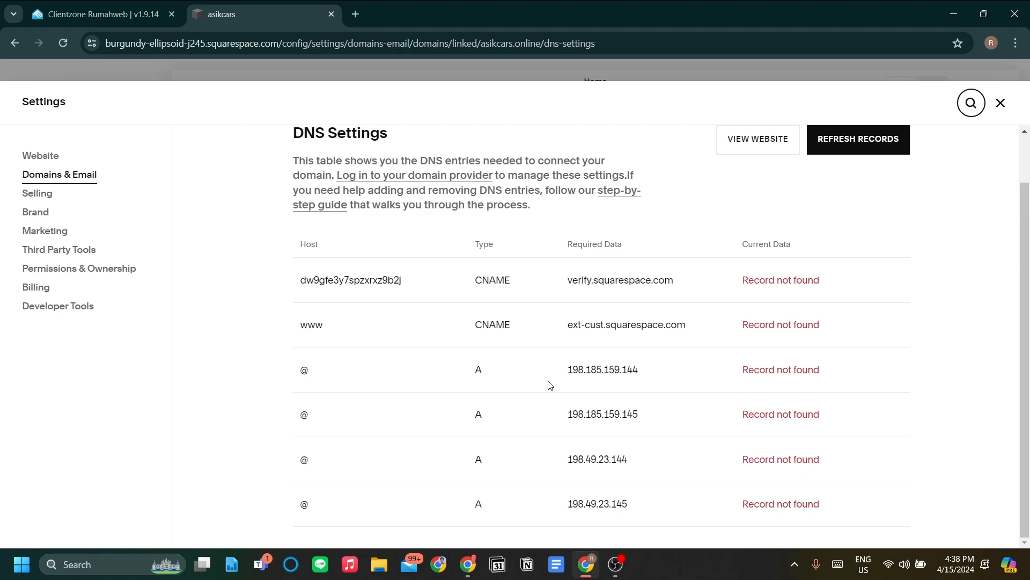
pyautogui.scroll(1, 444, 415)
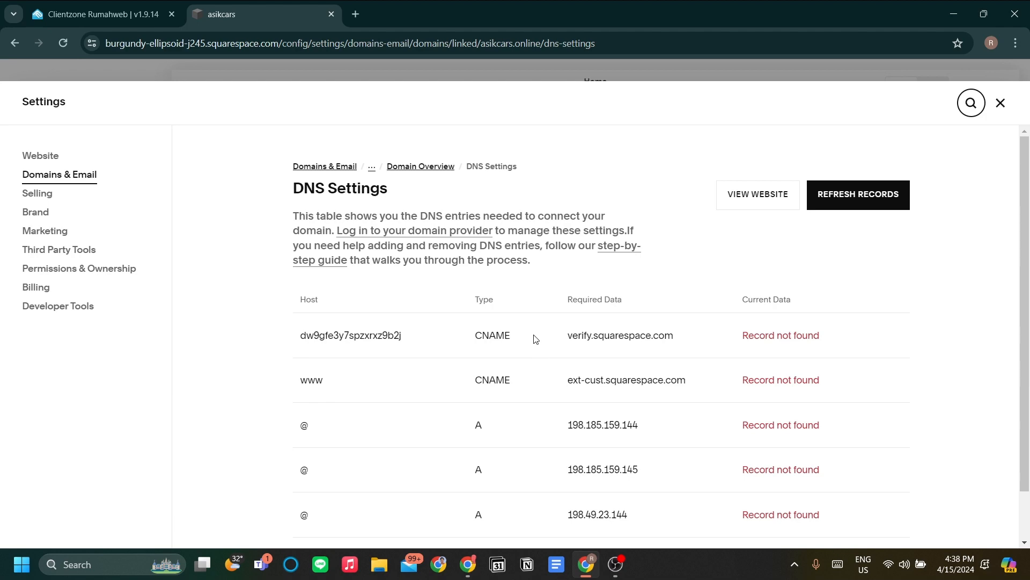
pyautogui.scroll(-1, 534, 340)
pyautogui.click(126, 11)
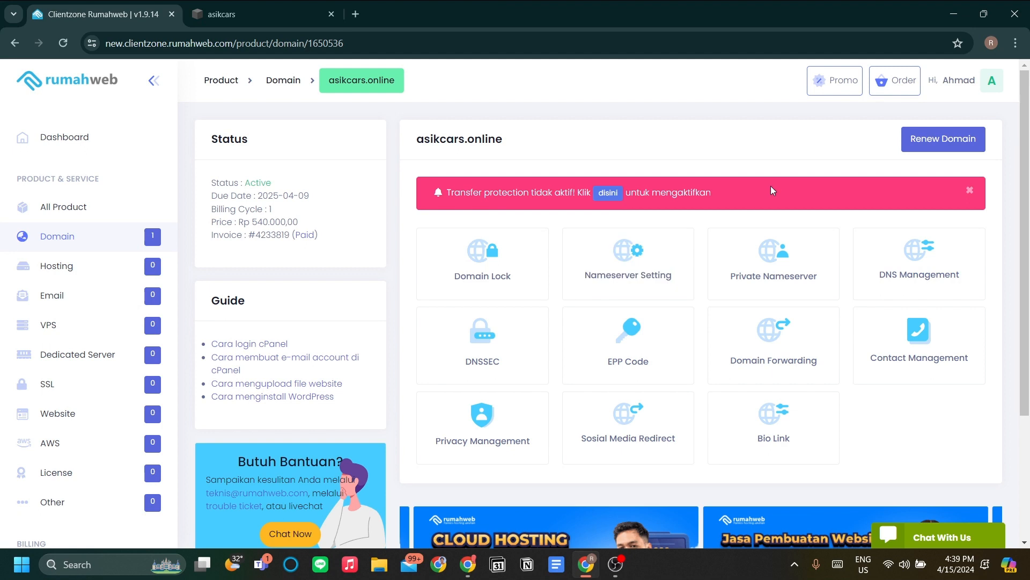
pyautogui.click(920, 284)
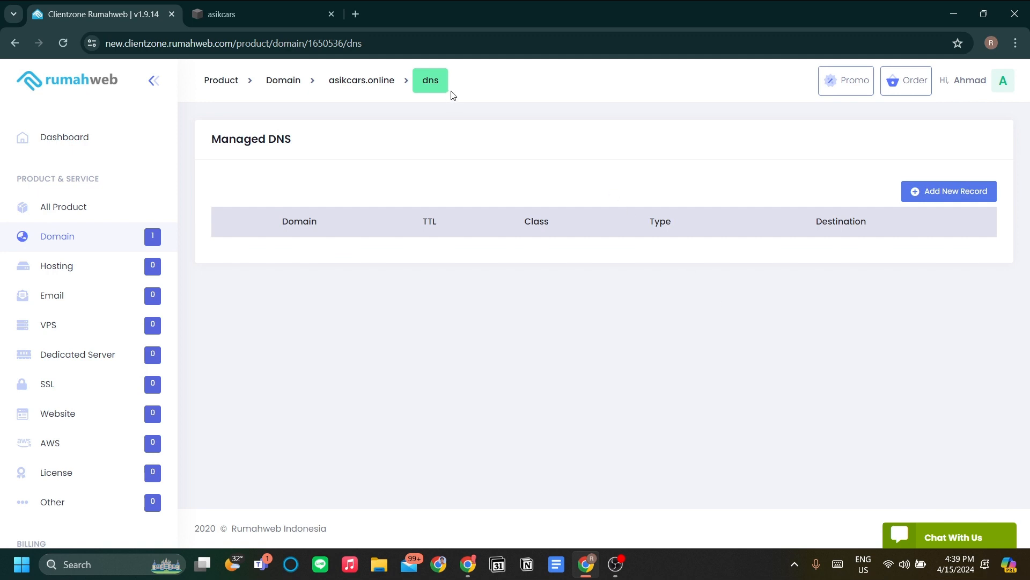
# - Examine all required CNAME and A records on the Squarespace side and return to Rumahweb's DNS page
pyautogui.click(220, 11)
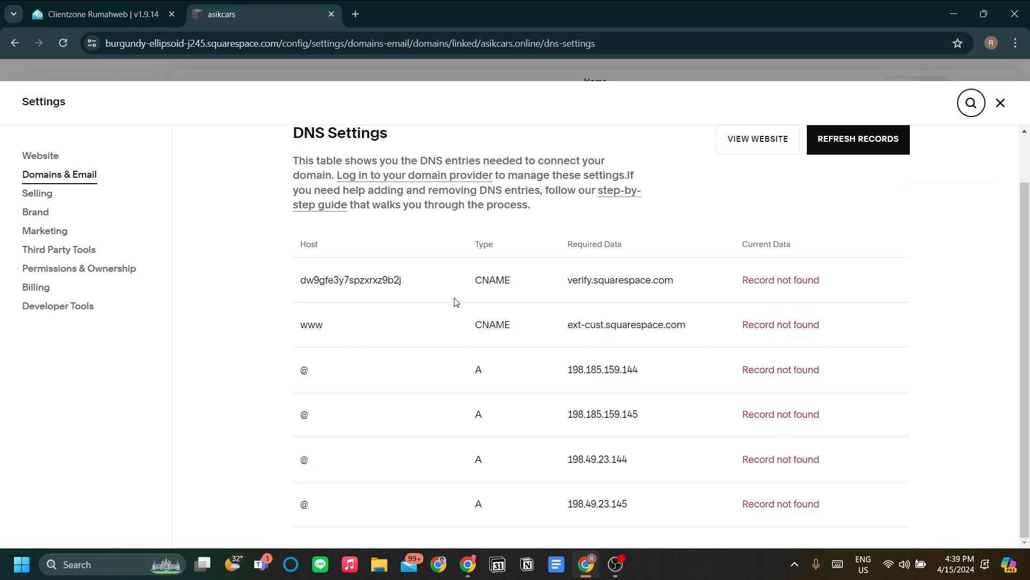
pyautogui.moveTo(286, 280); pyautogui.dragTo(836, 510)
pyautogui.click(623, 397)
pyautogui.click(102, 14)
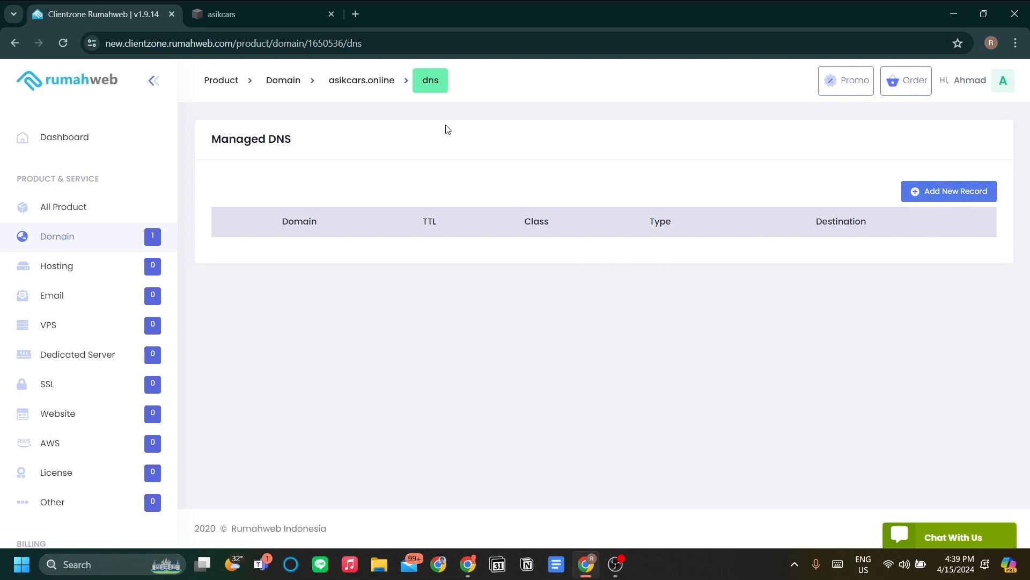
# - Start a new DNS record for asikcars.online in Rumahweb and set its type to CNAME, matching Squarespace's first entry
pyautogui.click(931, 200)
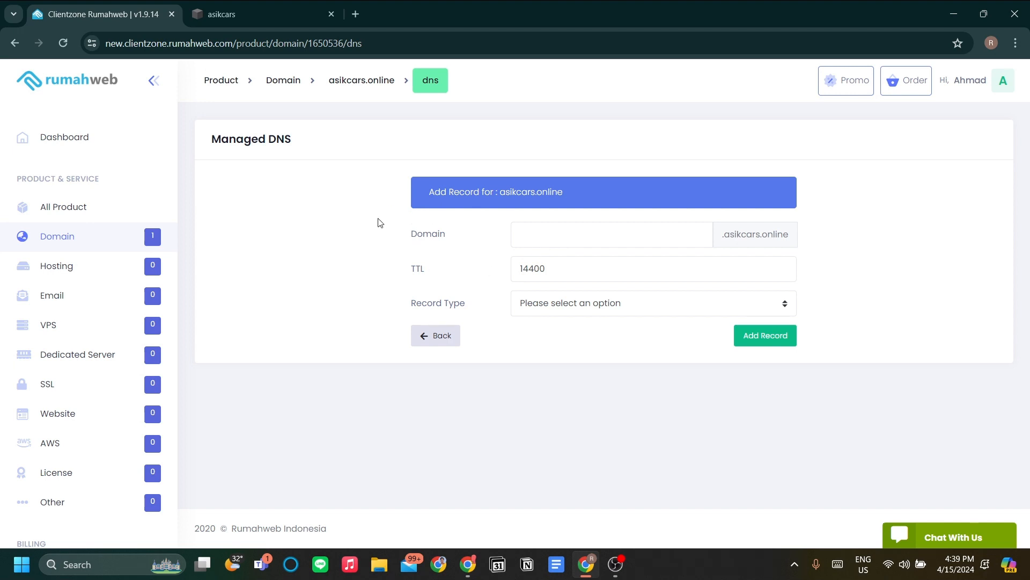
pyautogui.click(228, 4)
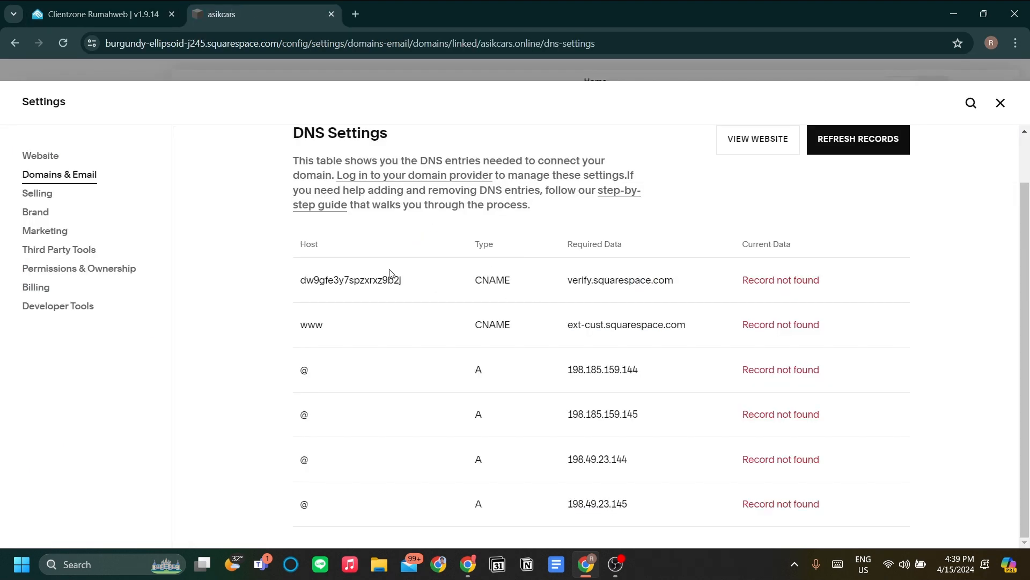
pyautogui.moveTo(283, 286); pyautogui.dragTo(922, 275)
pyautogui.click(550, 275)
pyautogui.hotkey('ctrl', 'shift', 'Tab')
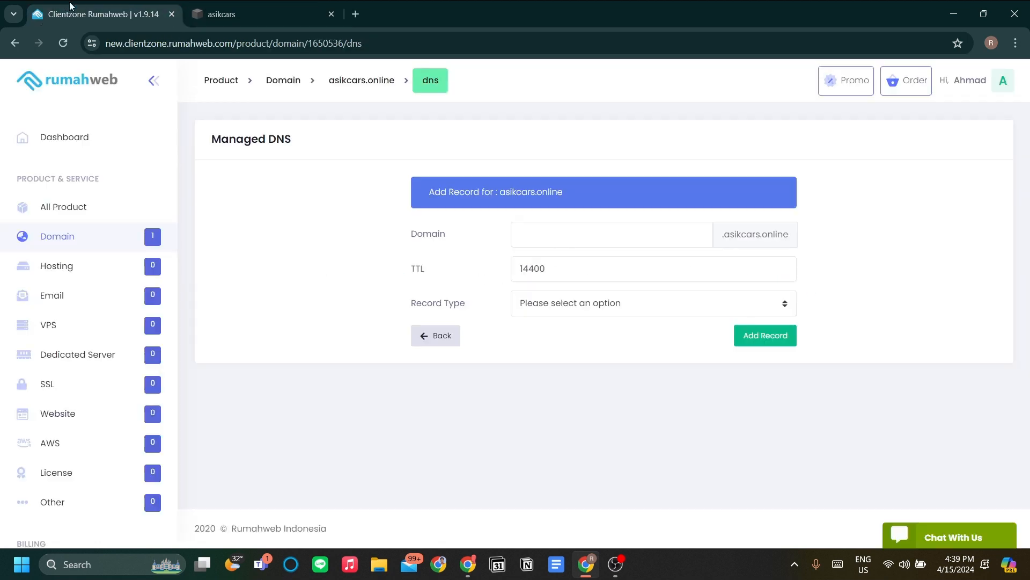
pyautogui.click(596, 305)
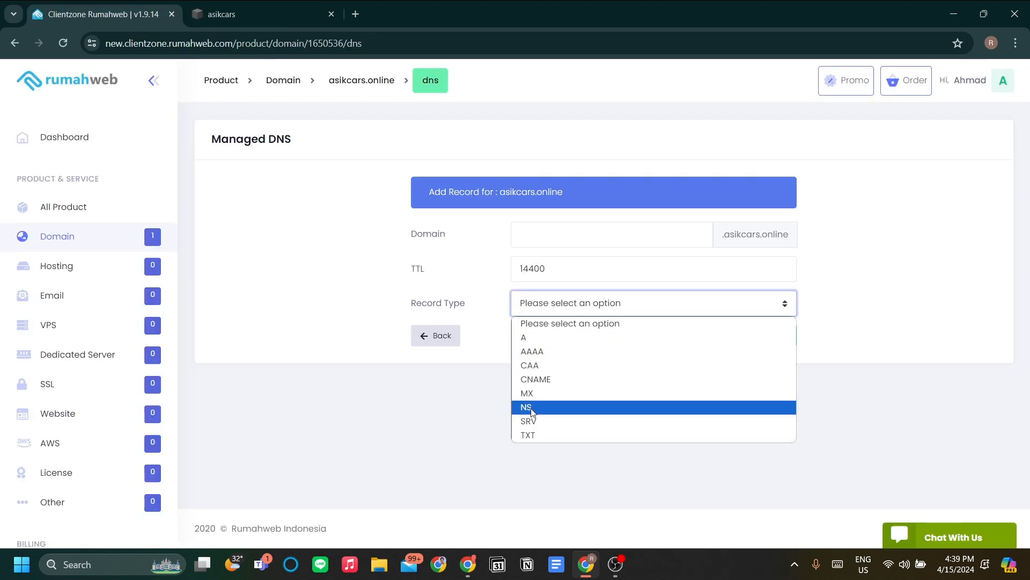
pyautogui.click(545, 383)
# - Copy the verification host code of Squarespace's first CNAME entry into the new Rumahweb record's domain field
pyautogui.hotkey('ctrl', 'Tab')
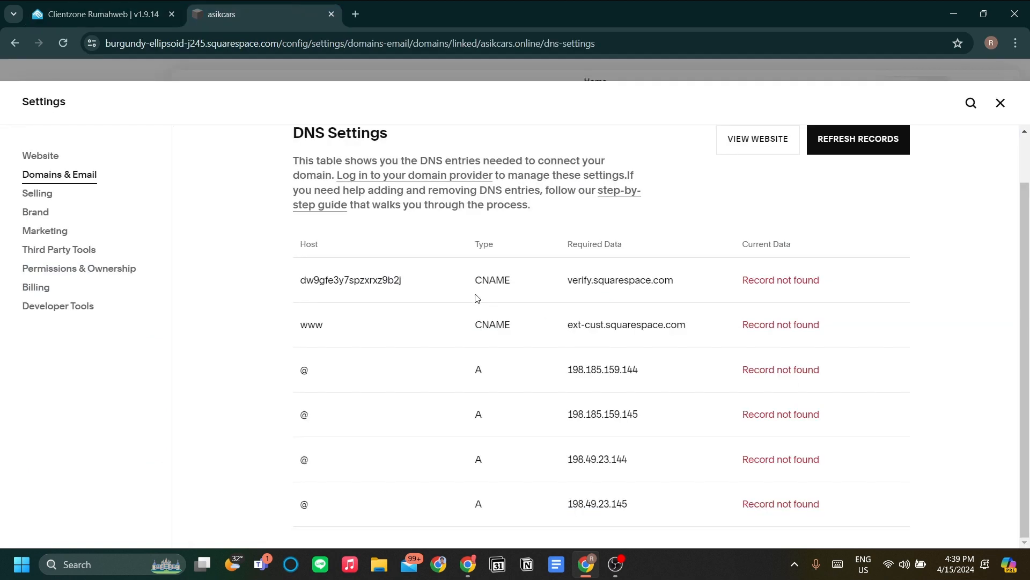
pyautogui.moveTo(429, 287); pyautogui.dragTo(288, 296)
pyautogui.hotkey('ctrl', 'c')
pyautogui.click(100, 14)
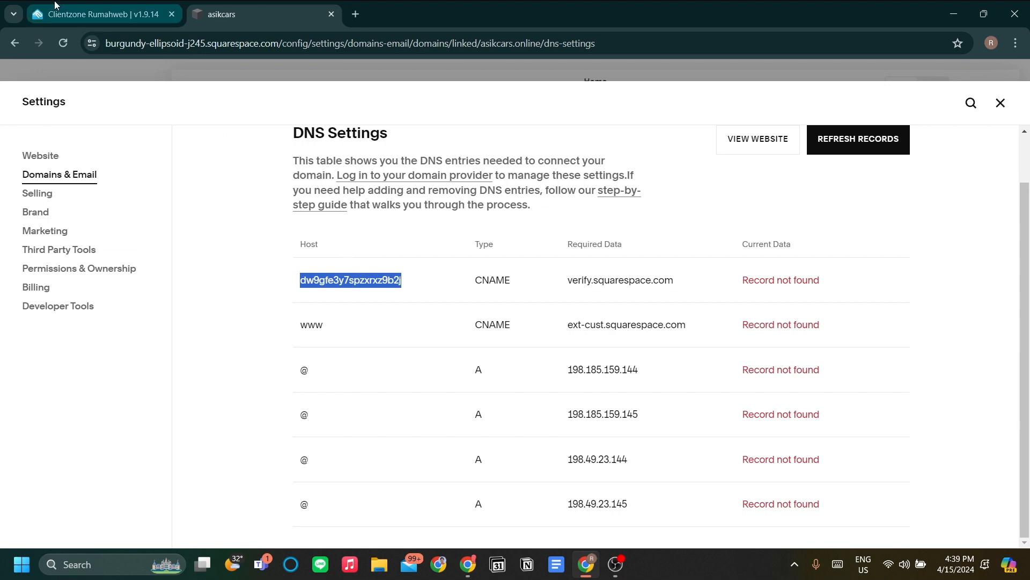
pyautogui.click(651, 233)
pyautogui.hotkey('ctrl', 'v')
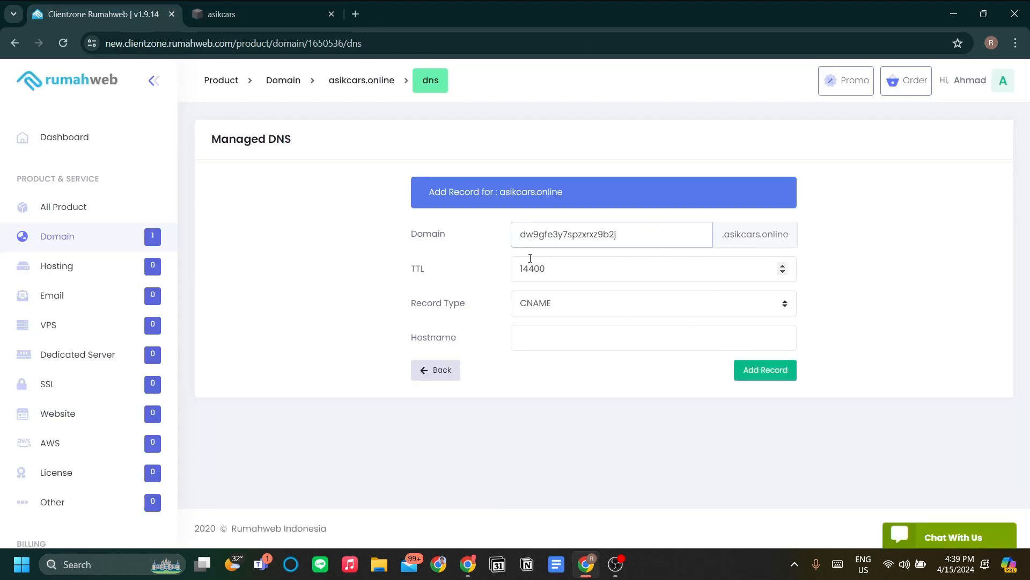
# - Compare the Host column of the Squarespace DNS table with the domain entry of the new Rumahweb record
pyautogui.click(217, 7)
pyautogui.click(314, 256)
pyautogui.moveTo(293, 246); pyautogui.dragTo(346, 247)
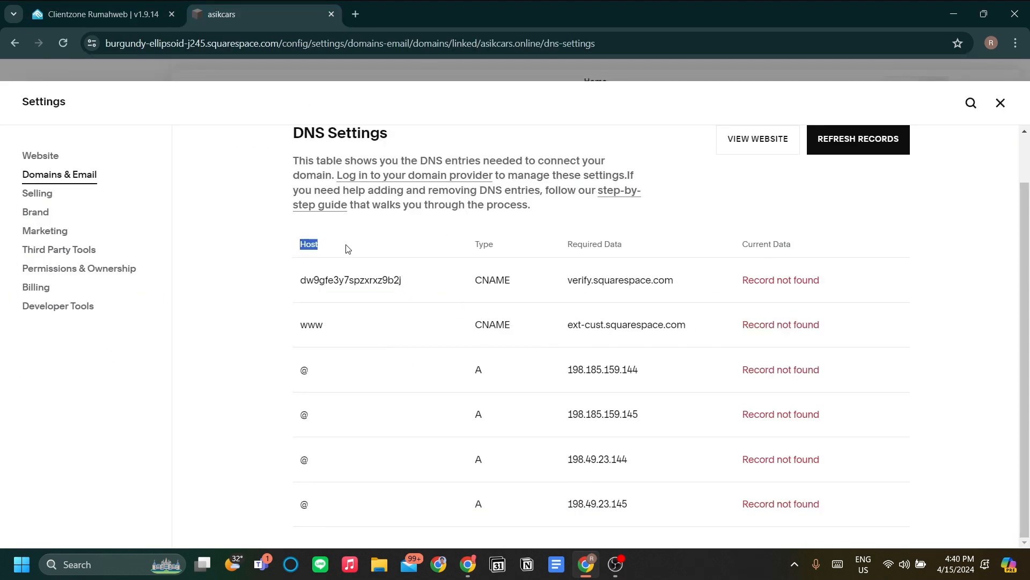
pyautogui.click(408, 273)
pyautogui.click(100, 14)
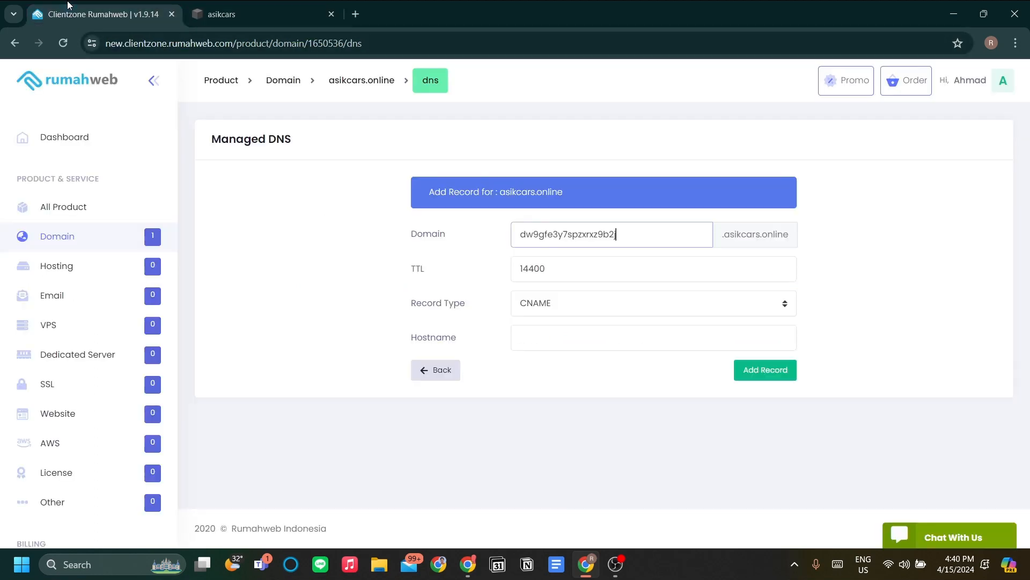
pyautogui.moveTo(626, 237); pyautogui.dragTo(373, 227)
pyautogui.click(452, 268)
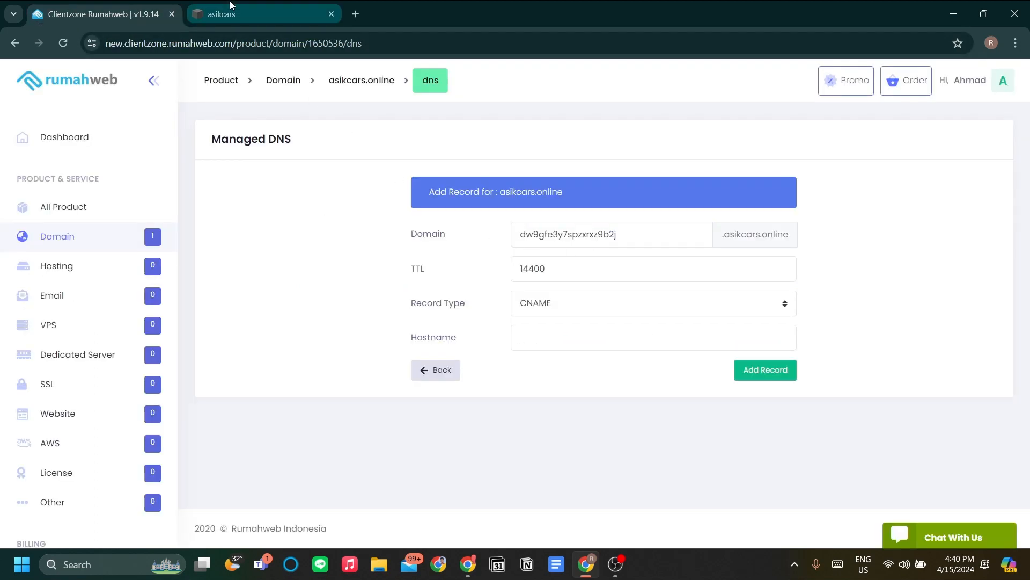
# - Set the new CNAME record's hostname to verify.squarespace.com, copied from the required data in Squarespace
pyautogui.click(243, 7)
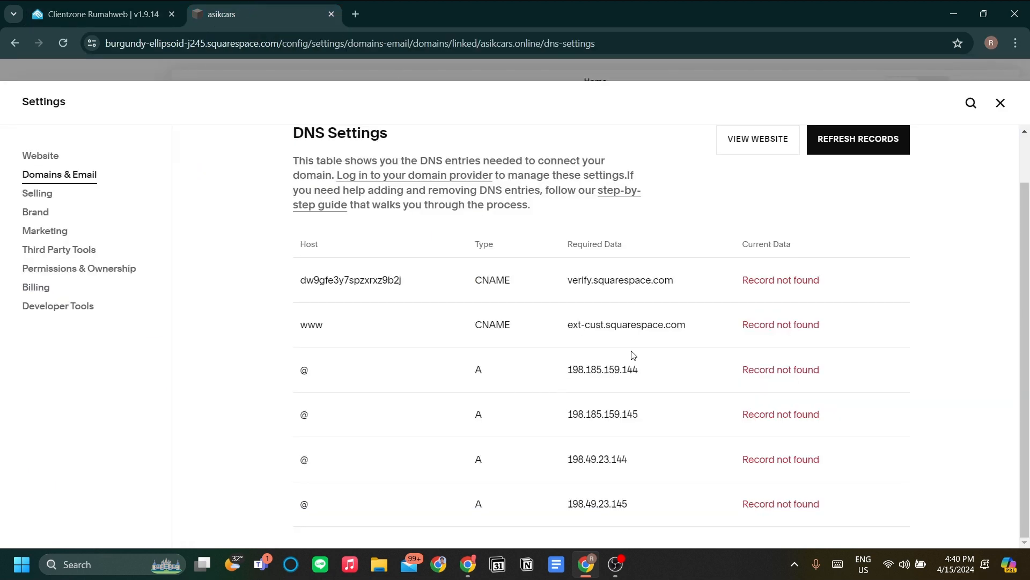
pyautogui.moveTo(562, 279); pyautogui.dragTo(697, 292)
pyautogui.hotkey('ctrl', 'c')
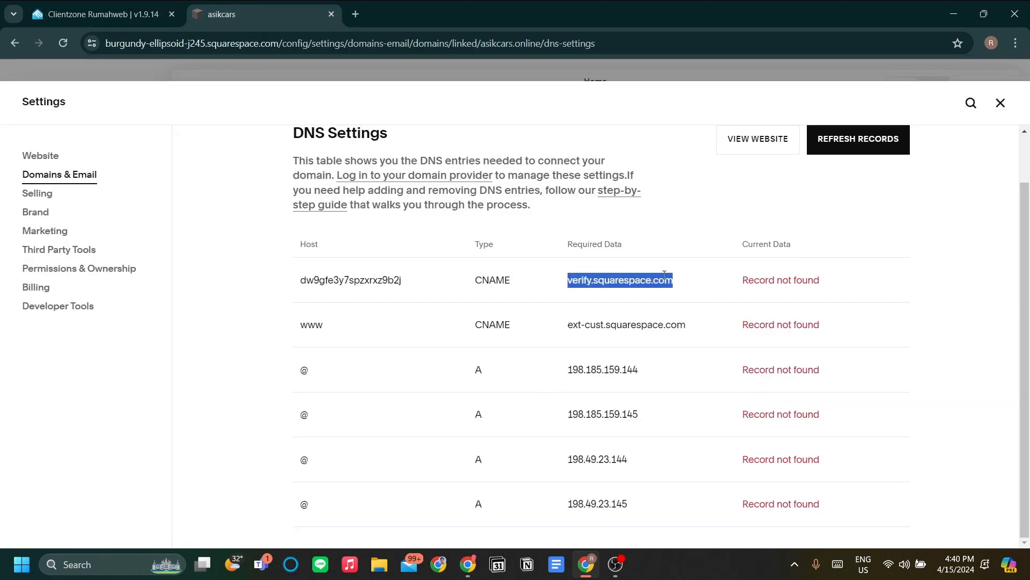
pyautogui.click(149, 7)
pyautogui.hotkey('ctrl', 'v')
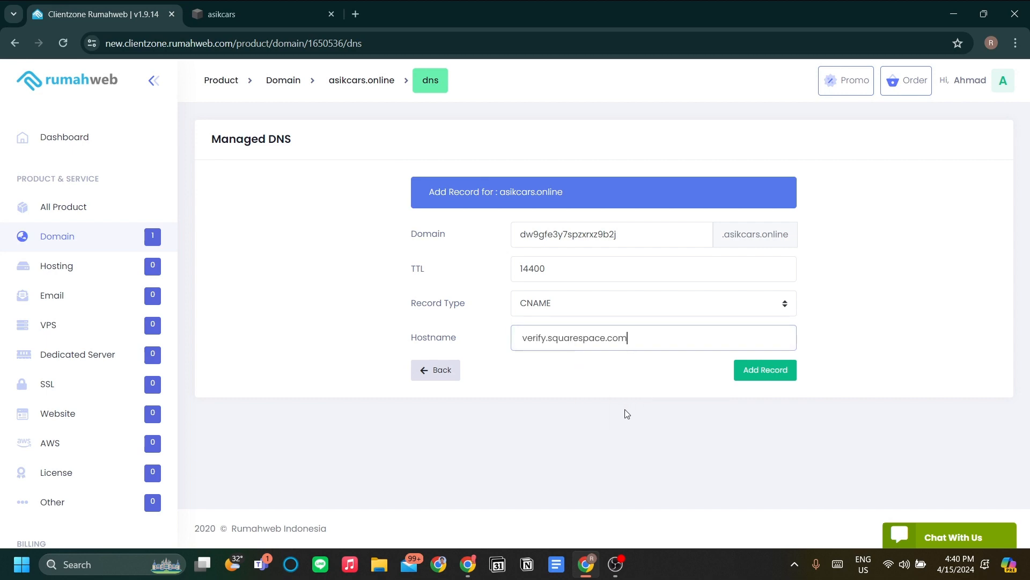
# - Recheck the required entries in Squarespace and examine the new Rumahweb record's TTL setting
pyautogui.click(258, 14)
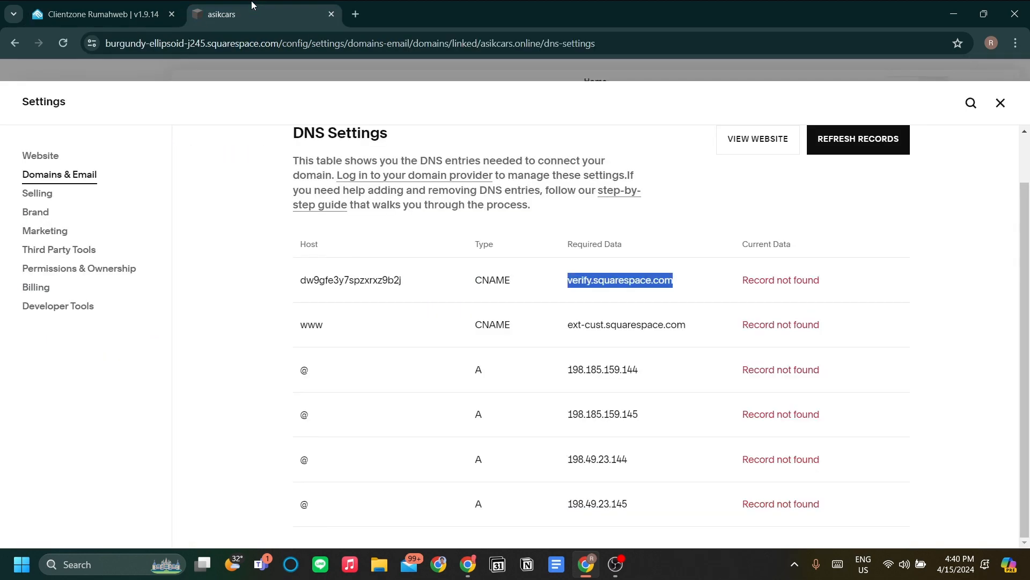
pyautogui.click(102, 14)
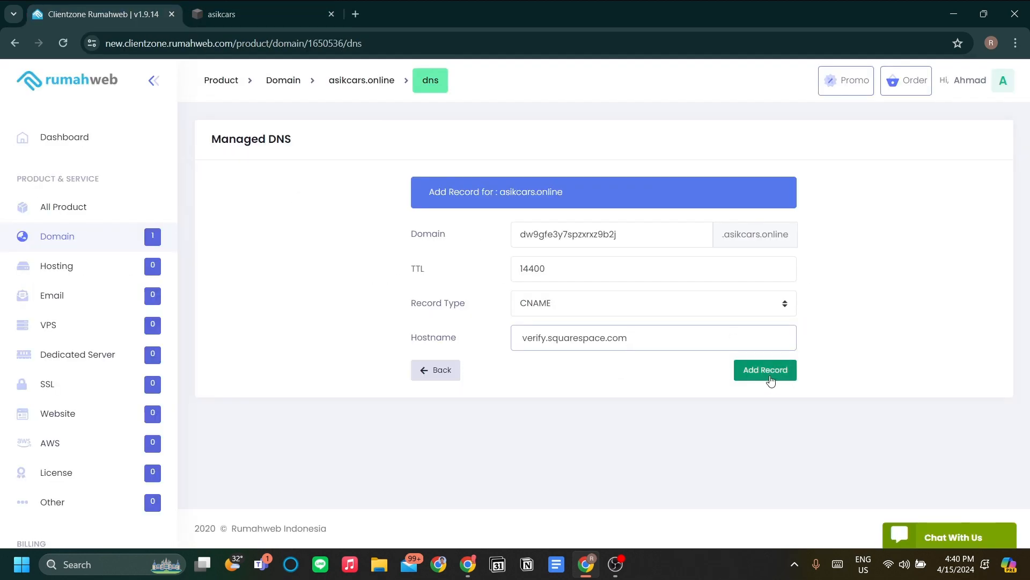
pyautogui.moveTo(558, 268); pyautogui.dragTo(507, 268)
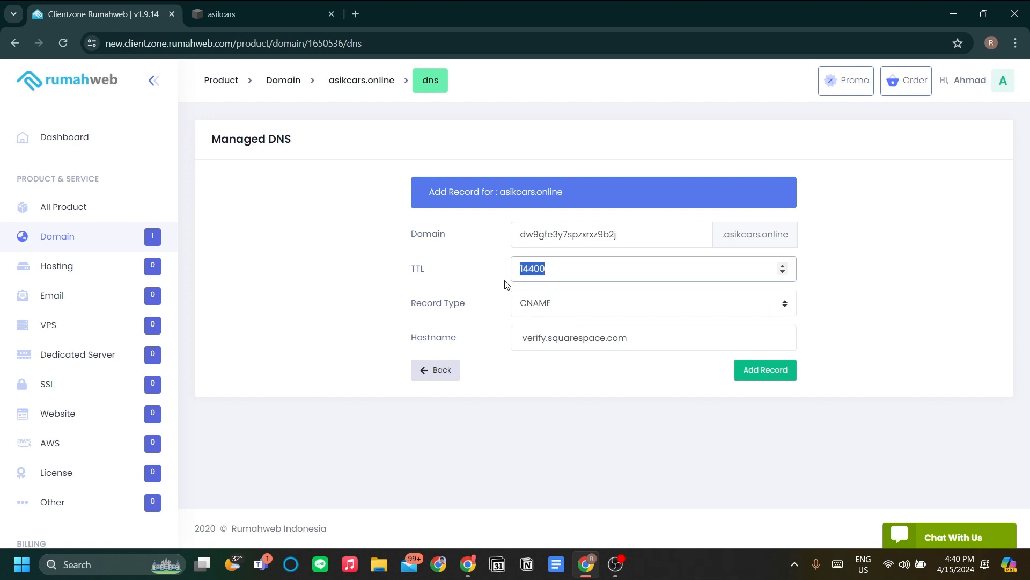
# - Save the verification CNAME record with its TTL kept at 14400 and dismiss the confirmation message
pyautogui.click(507, 284)
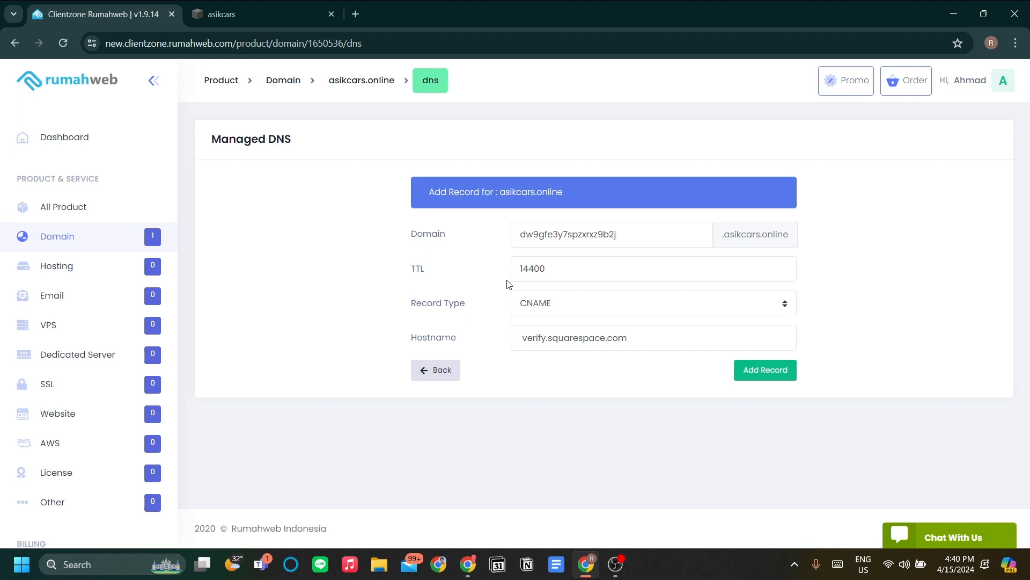
pyautogui.doubleClick(593, 271)
pyautogui.click(594, 272)
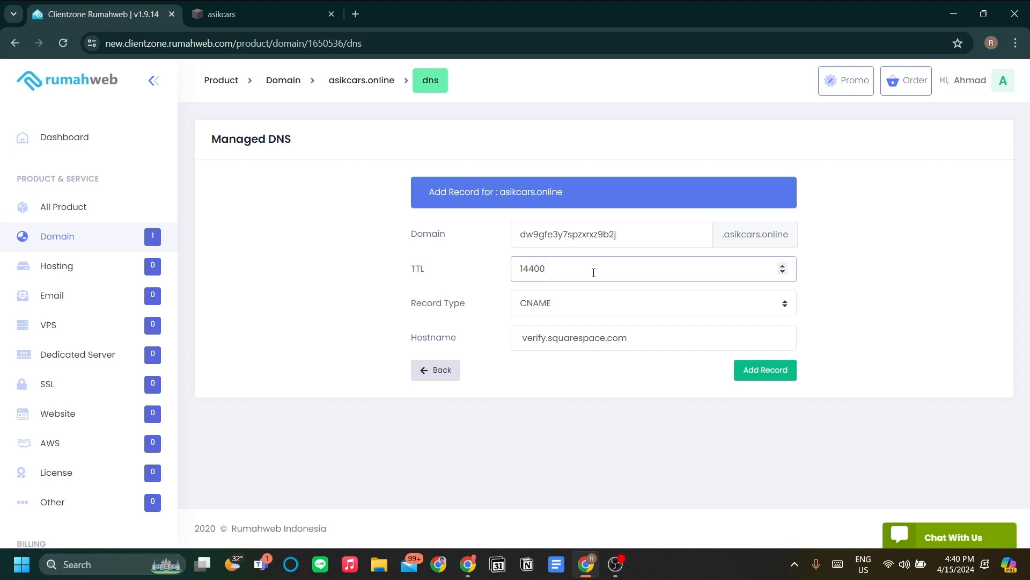
pyautogui.click(756, 377)
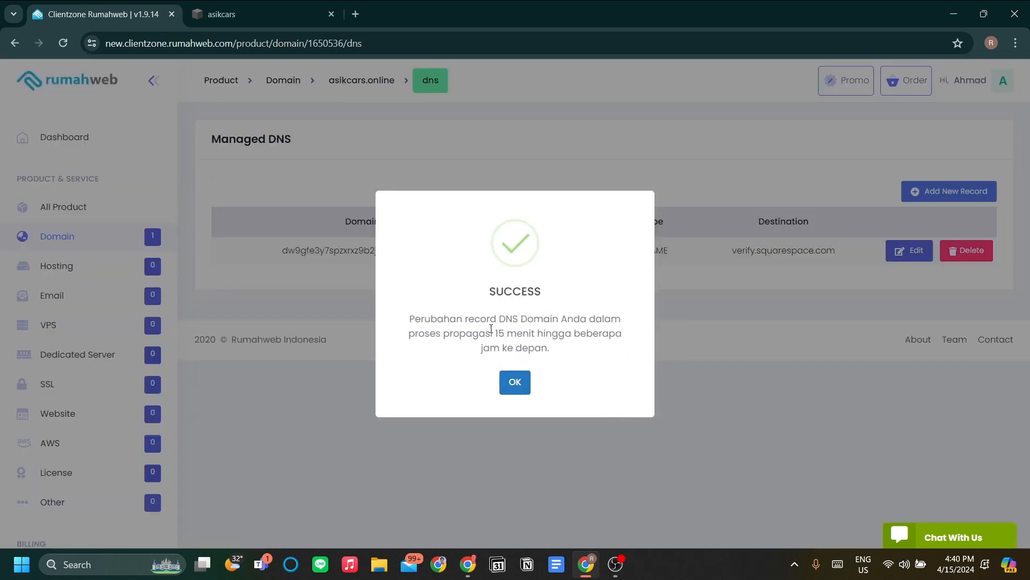
pyautogui.moveTo(491, 328); pyautogui.dragTo(536, 337)
pyautogui.click(517, 383)
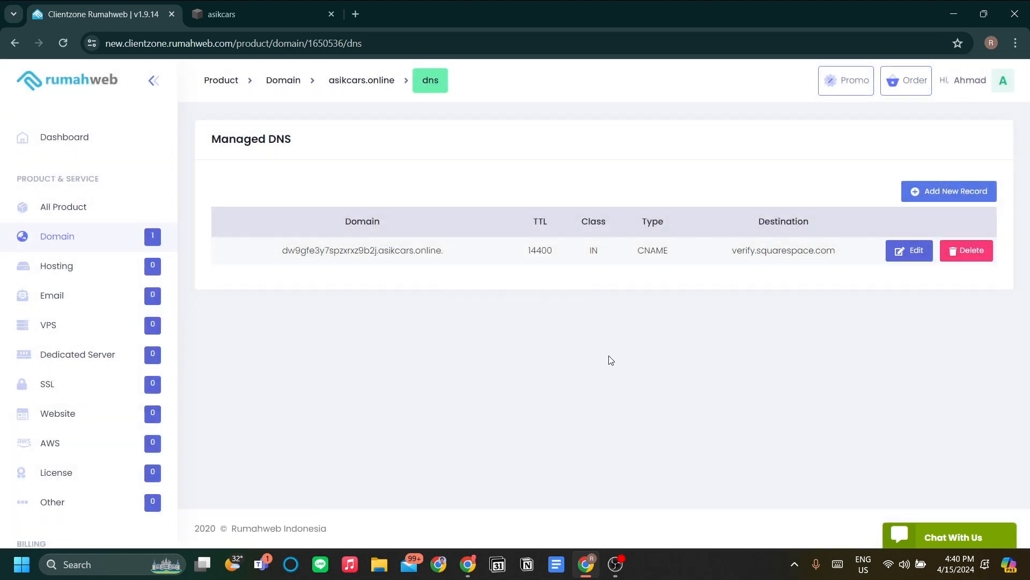
# - Review the Squarespace DNS table to identify the entries that still have to be added in Rumahweb
pyautogui.click(242, 14)
pyautogui.click(507, 322)
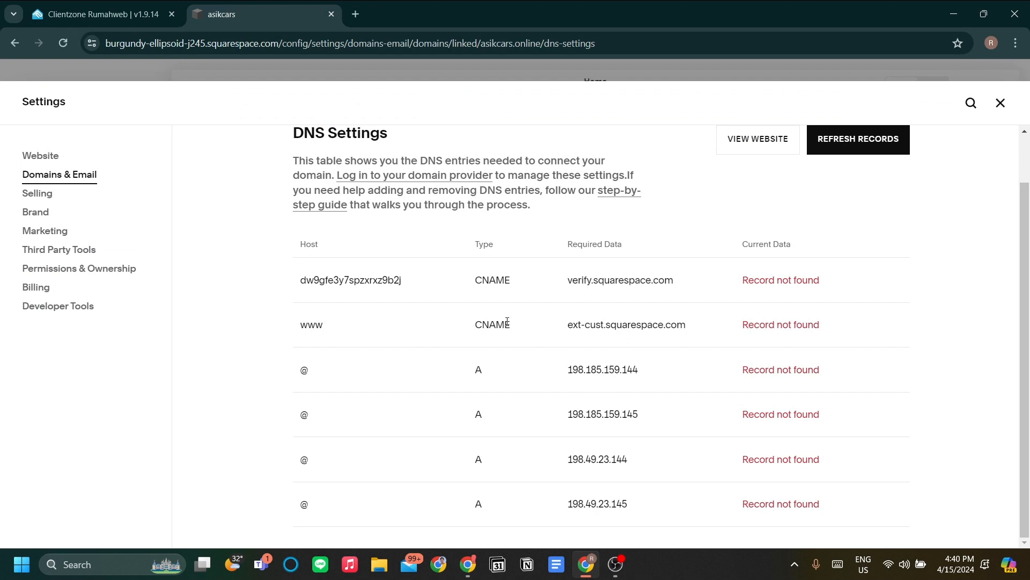
pyautogui.scroll(1, 650, 298)
pyautogui.scroll(-1, 702, 289)
pyautogui.moveTo(824, 290); pyautogui.dragTo(599, 283)
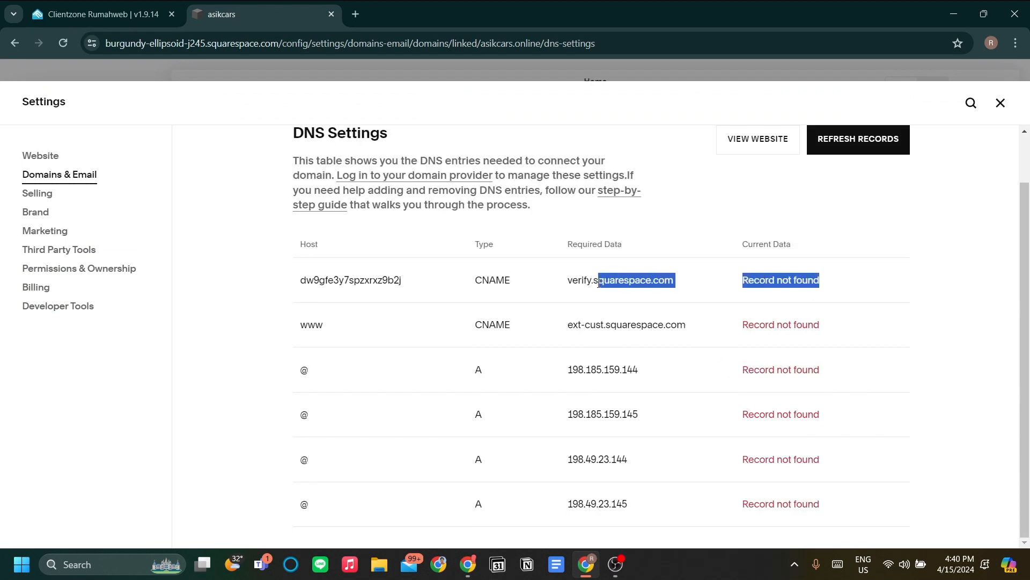
pyautogui.click(549, 301)
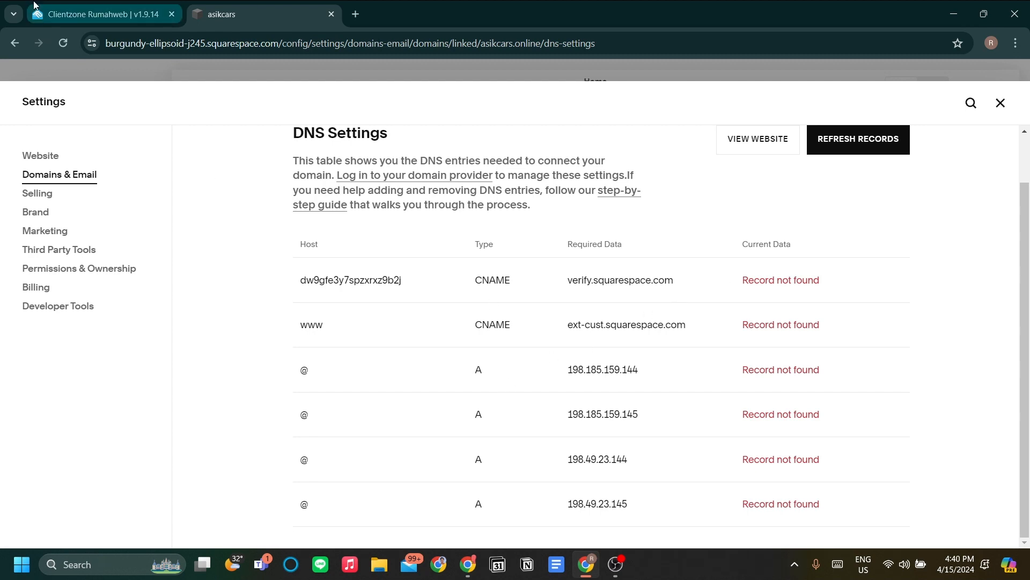
pyautogui.moveTo(284, 311); pyautogui.dragTo(715, 494)
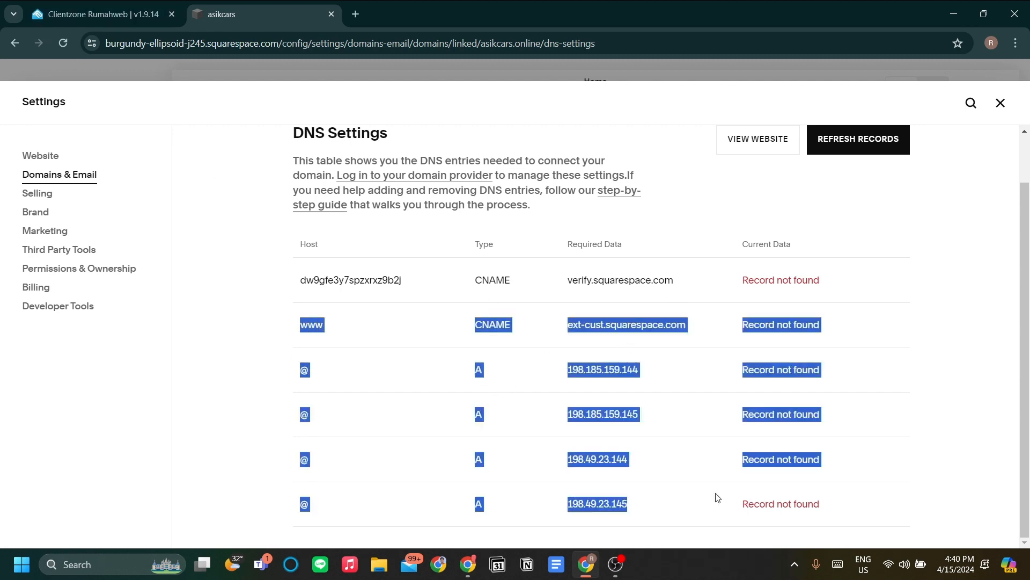
pyautogui.click(434, 325)
# - Start another new DNS record in Rumahweb with www as the domain
pyautogui.click(73, 5)
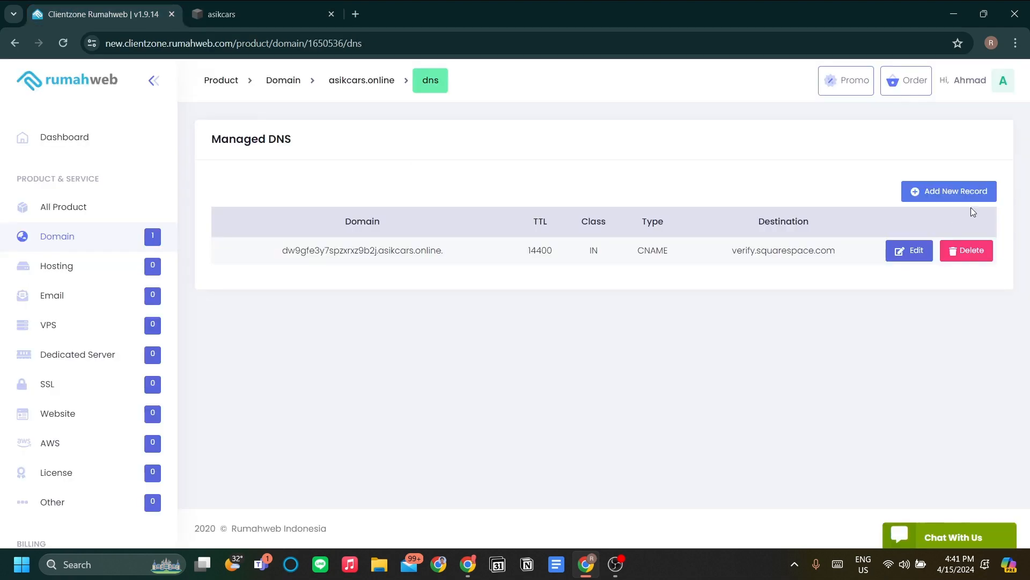
pyautogui.click(982, 193)
pyautogui.click(582, 233)
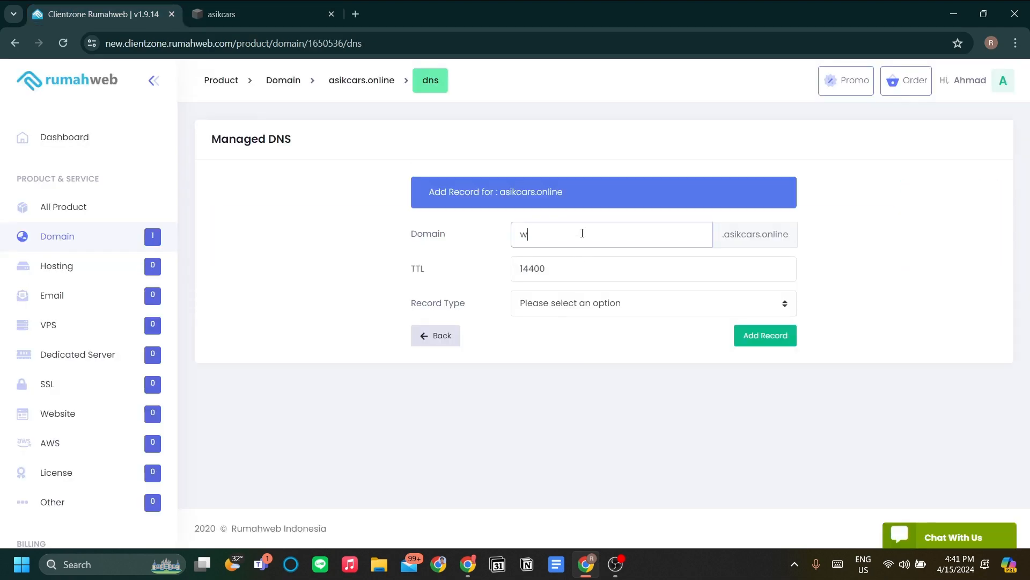
# - Set the www record's type to CNAME and its hostname to ext-cust.squarespace.com, copied from Squarespace's required data
pyautogui.click(246, 7)
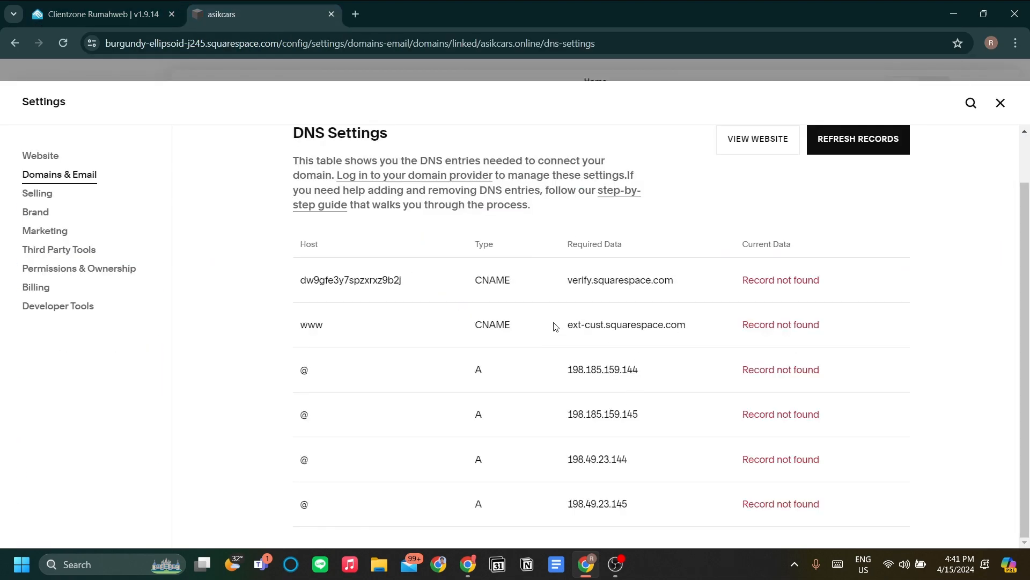
pyautogui.moveTo(555, 325); pyautogui.dragTo(687, 325)
pyautogui.hotkey('ctrl', 'c')
pyautogui.click(159, 22)
pyautogui.click(610, 301)
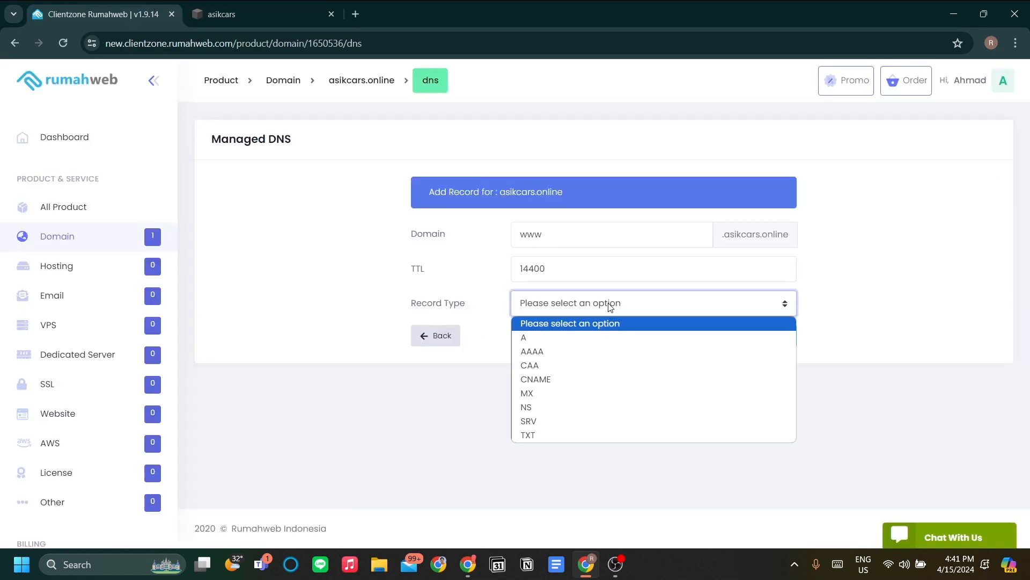
pyautogui.click(597, 375)
pyautogui.click(557, 345)
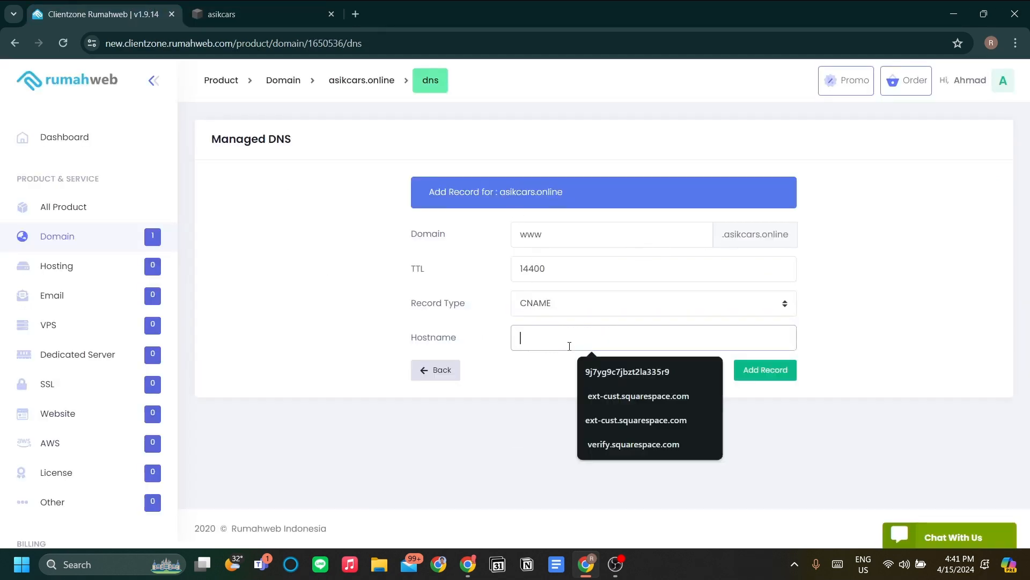
pyautogui.hotkey('ctrl', 'v')
# - Recheck the www entry in Squarespace, add the www CNAME record in Rumahweb and dismiss the confirmation message
pyautogui.click(246, 14)
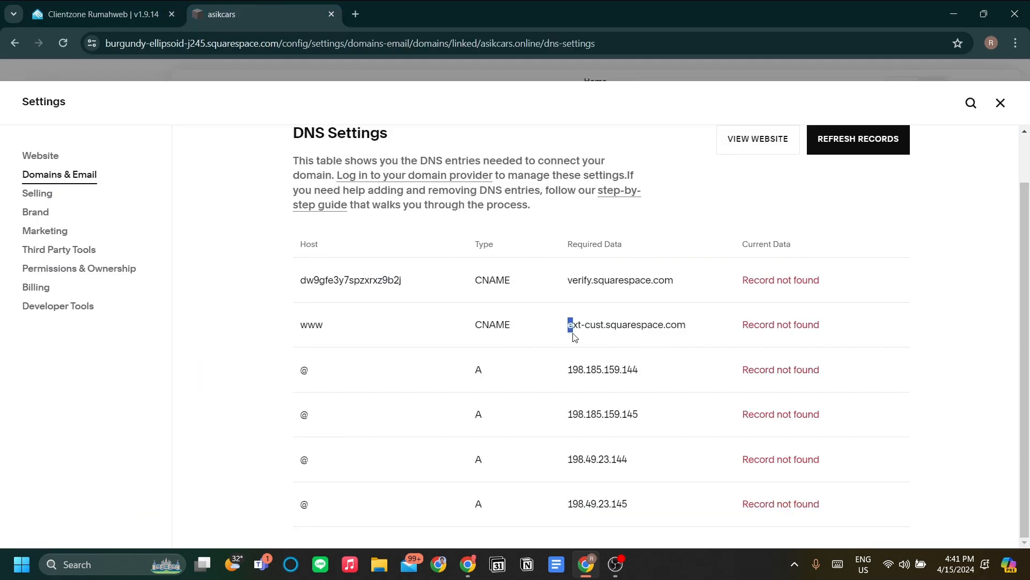
pyautogui.click(102, 14)
pyautogui.click(754, 371)
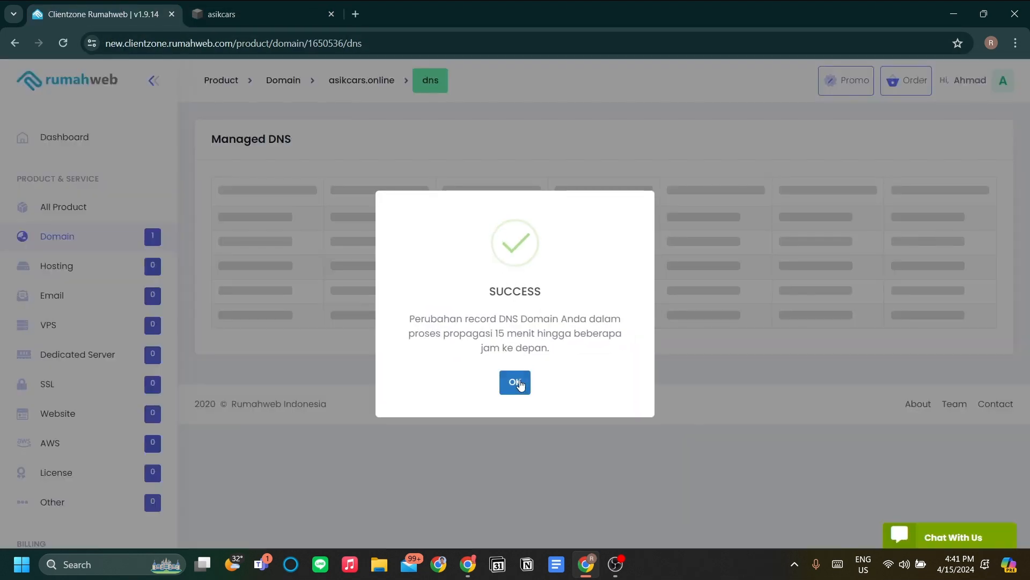
pyautogui.click(515, 379)
# - Compare the @ host of Squarespace's first A entry with the domain field of a new Rumahweb record
pyautogui.hotkey('ctrl', 'Tab')
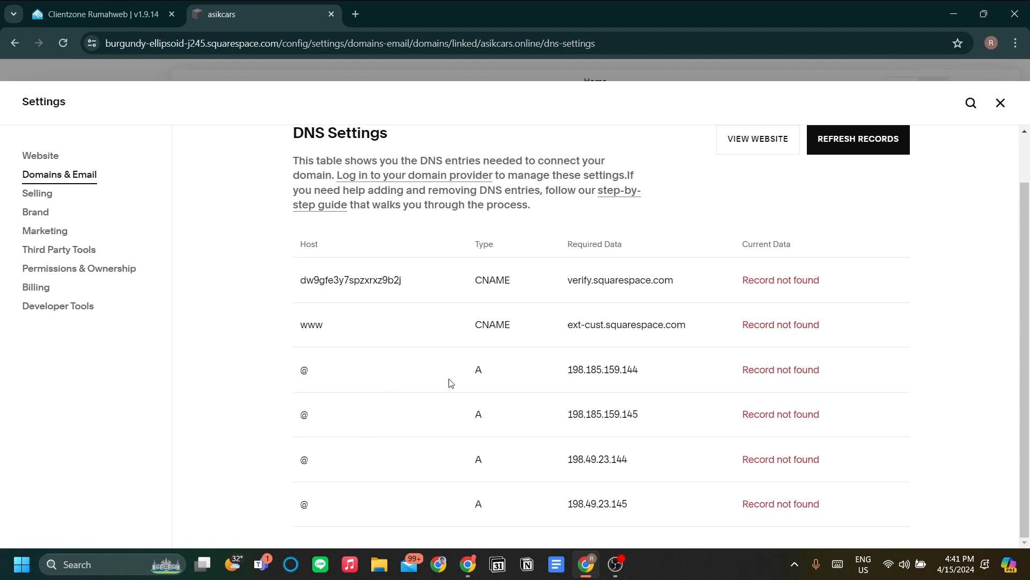
pyautogui.moveTo(294, 377); pyautogui.dragTo(332, 378)
pyautogui.click(341, 391)
pyautogui.hotkey('ctrl', 'shift', 'Tab')
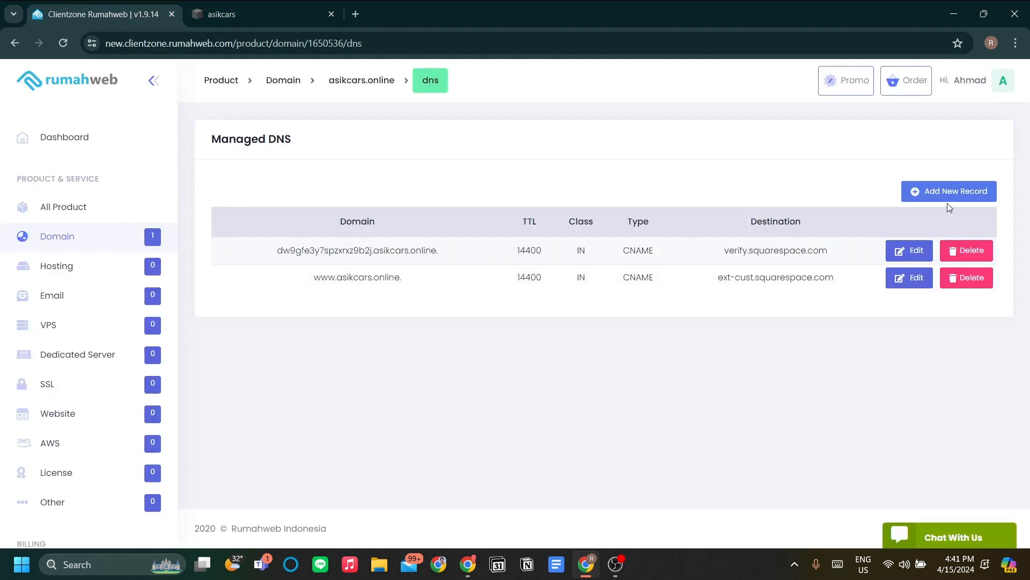
pyautogui.click(947, 199)
pyautogui.click(540, 224)
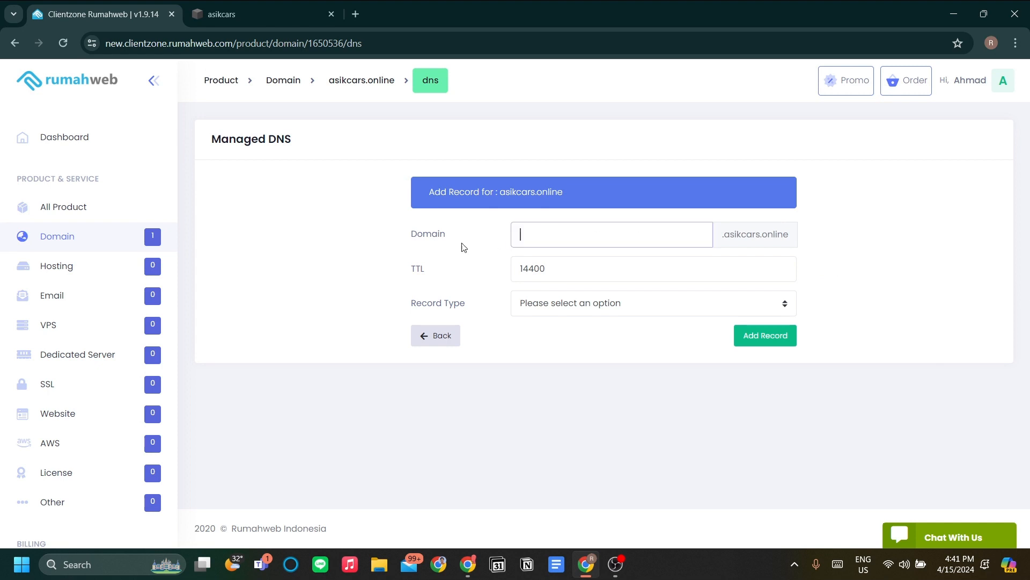
pyautogui.moveTo(407, 232); pyautogui.dragTo(734, 247)
pyautogui.click(823, 240)
pyautogui.click(387, 239)
pyautogui.click(803, 237)
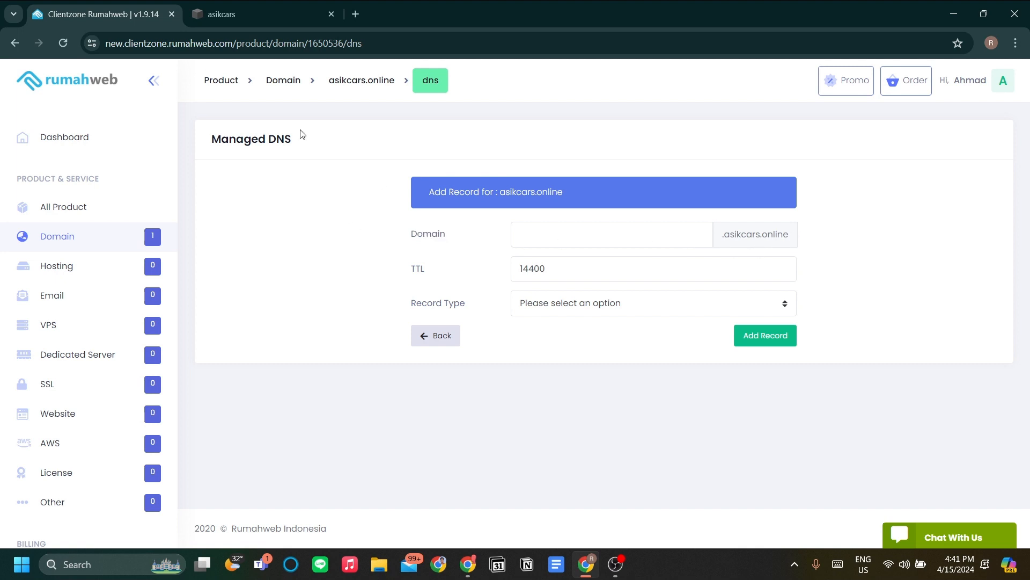
# - Review the four A entries in Squarespace and copy the first one's required IP address, 198.185.159.144
pyautogui.click(229, 8)
pyautogui.moveTo(296, 364); pyautogui.dragTo(352, 496)
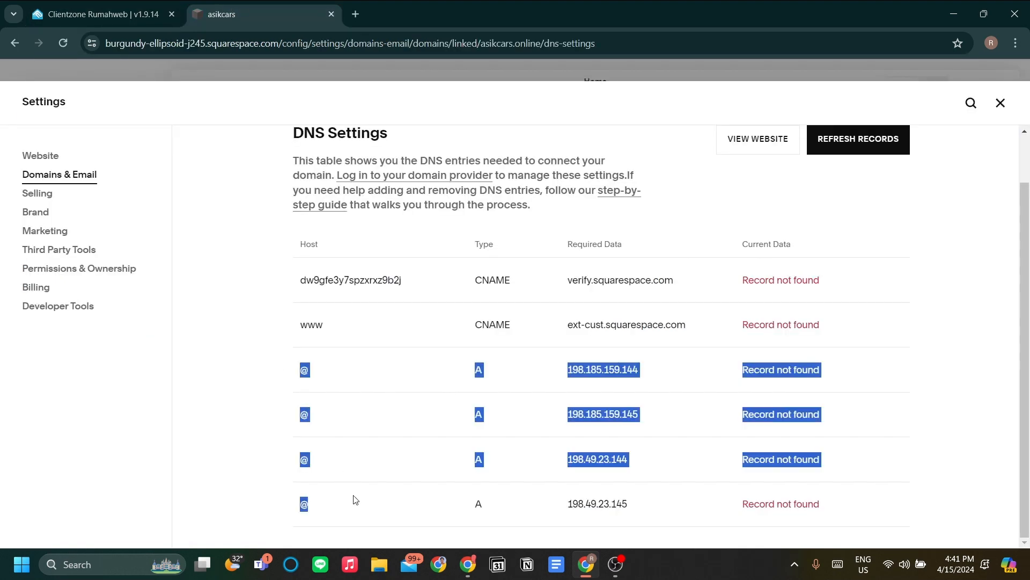
pyautogui.click(381, 512)
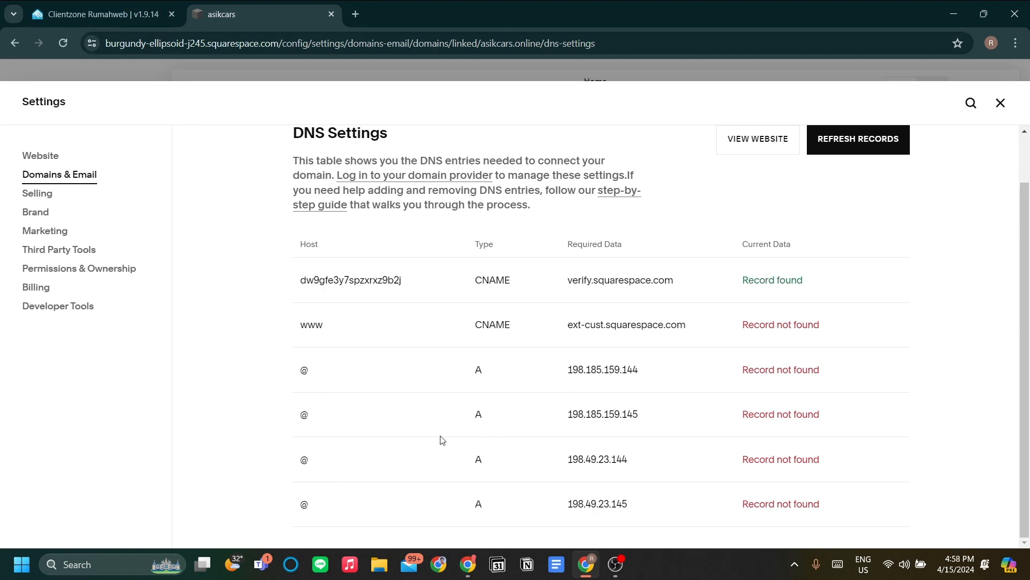
pyautogui.moveTo(334, 369); pyautogui.dragTo(694, 483)
pyautogui.click(660, 511)
pyautogui.moveTo(568, 377); pyautogui.dragTo(655, 375)
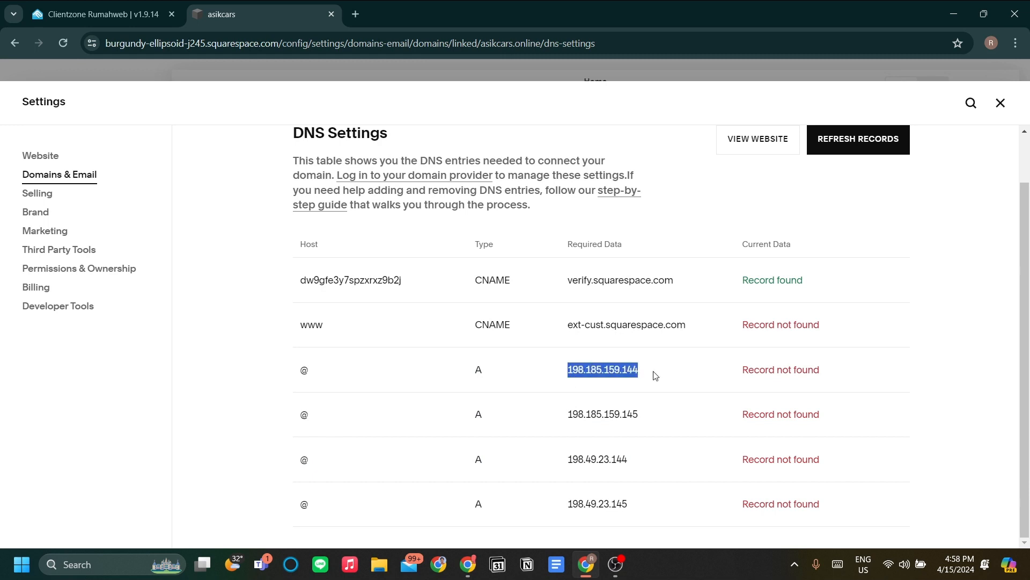
# - Add an A record in Rumahweb with an empty domain field and the IP 198.185.159.144, and dismiss the confirmation message
pyautogui.click(92, 7)
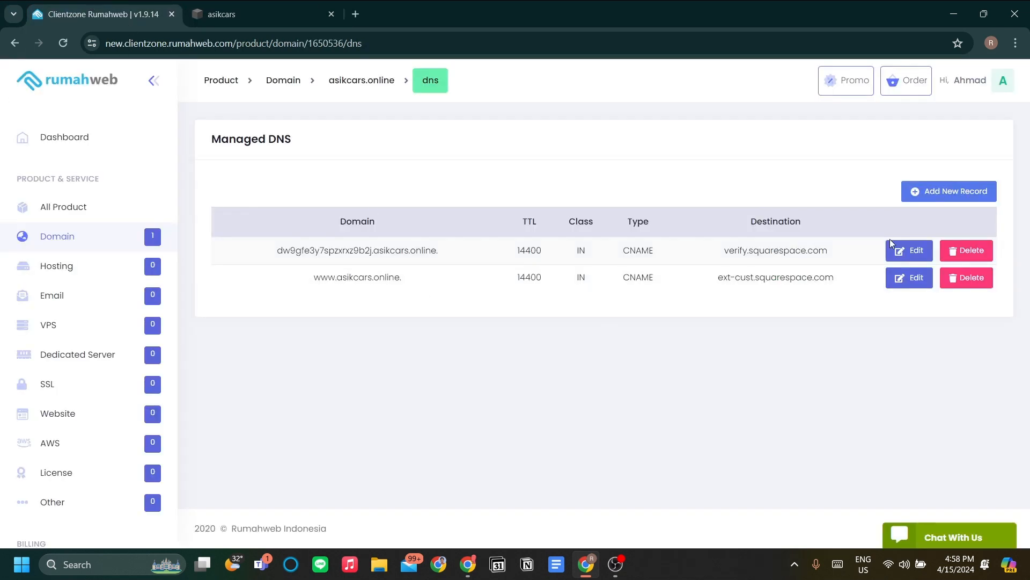
pyautogui.click(912, 201)
pyautogui.click(578, 303)
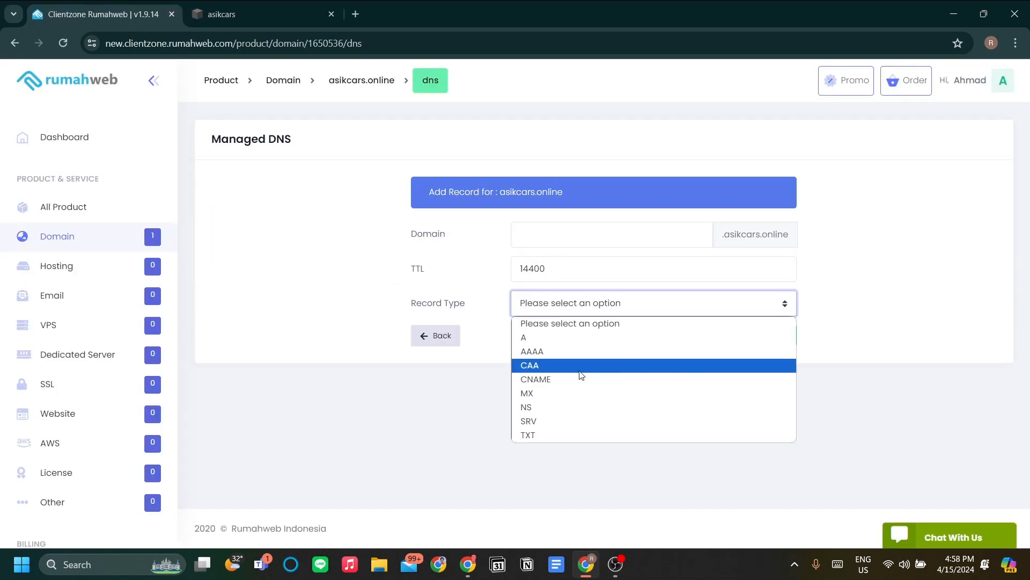
pyautogui.click(568, 337)
pyautogui.click(573, 339)
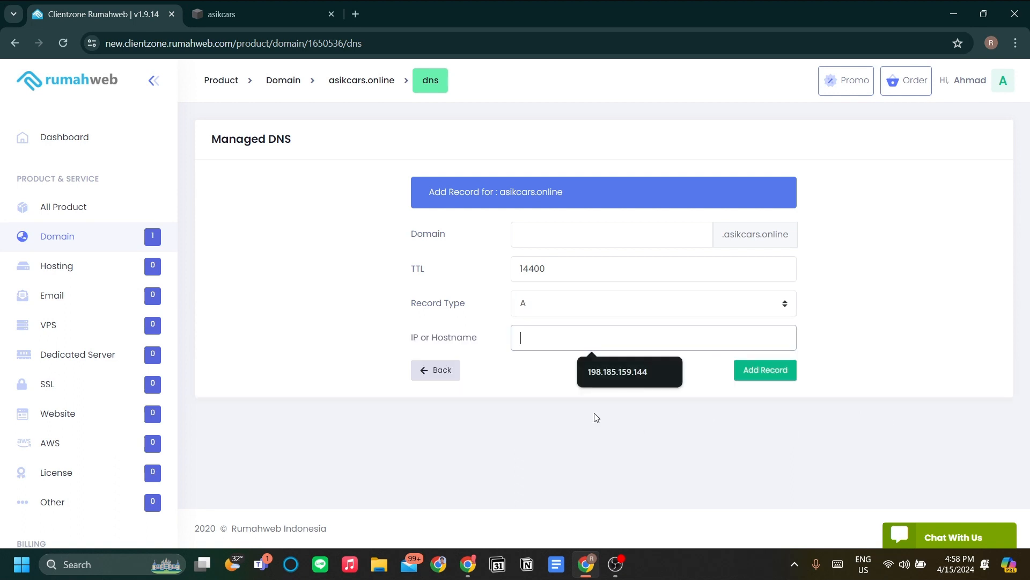
pyautogui.click(617, 372)
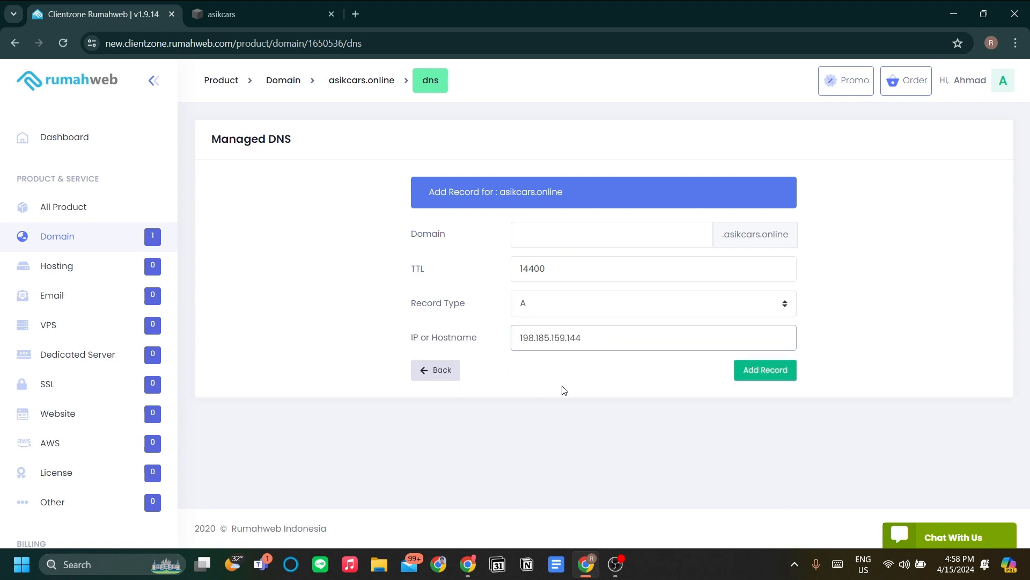
pyautogui.click(748, 370)
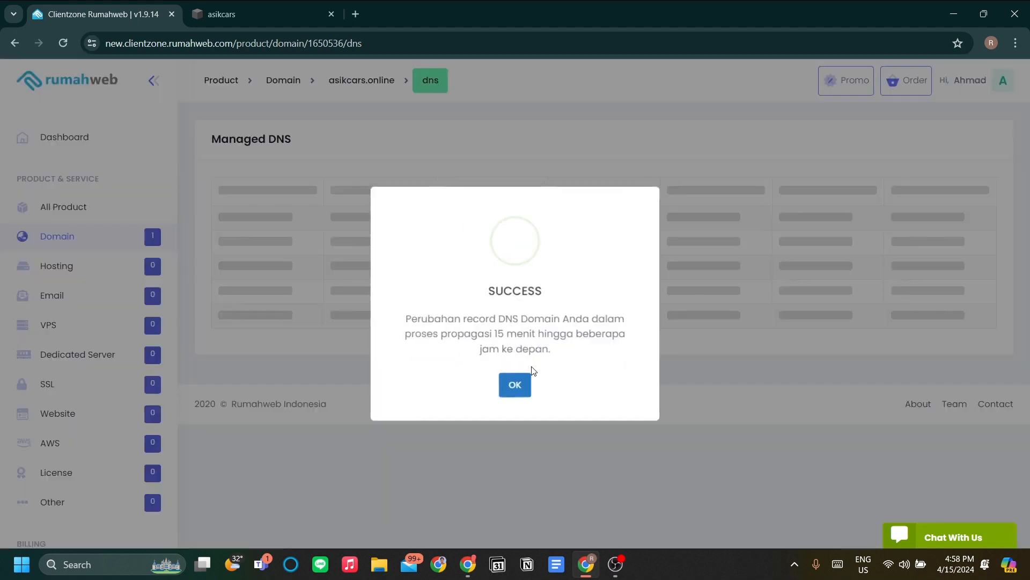
pyautogui.click(516, 387)
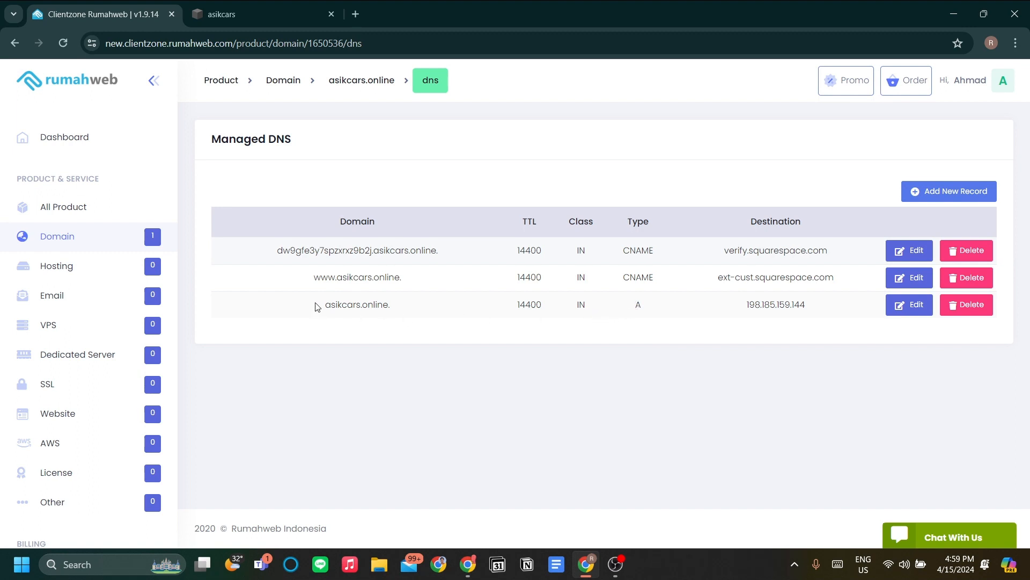
# - Compare Rumahweb's new A record for asikcars.online with the first @ entry in the Squarespace DNS table
pyautogui.moveTo(315, 306); pyautogui.dragTo(811, 309)
pyautogui.click(782, 363)
pyautogui.hotkey('ctrl', 'Tab')
pyautogui.moveTo(261, 382); pyautogui.dragTo(836, 358)
pyautogui.click(800, 378)
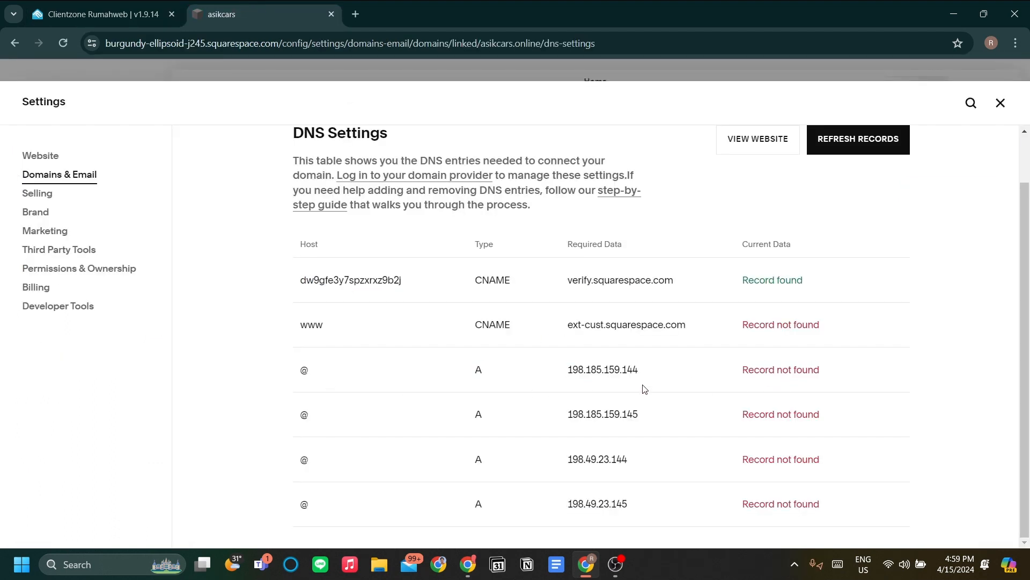
pyautogui.moveTo(492, 382); pyautogui.dragTo(784, 371)
pyautogui.click(643, 414)
pyautogui.click(110, 8)
pyautogui.click(277, 5)
pyautogui.click(151, 6)
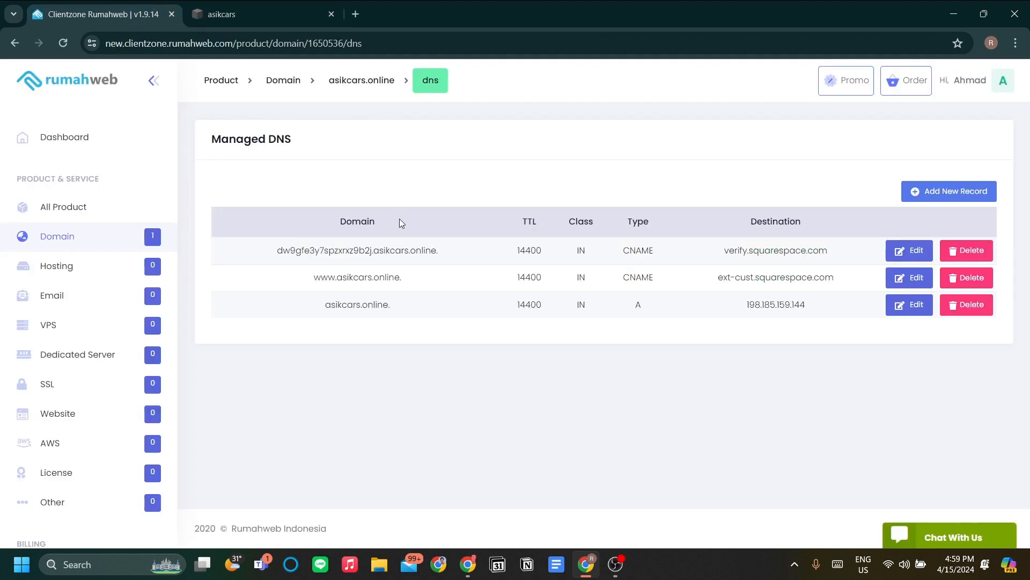
# - Copy the required IP address 198.185.159.145 of the second A entry in Squarespace
pyautogui.click(250, 14)
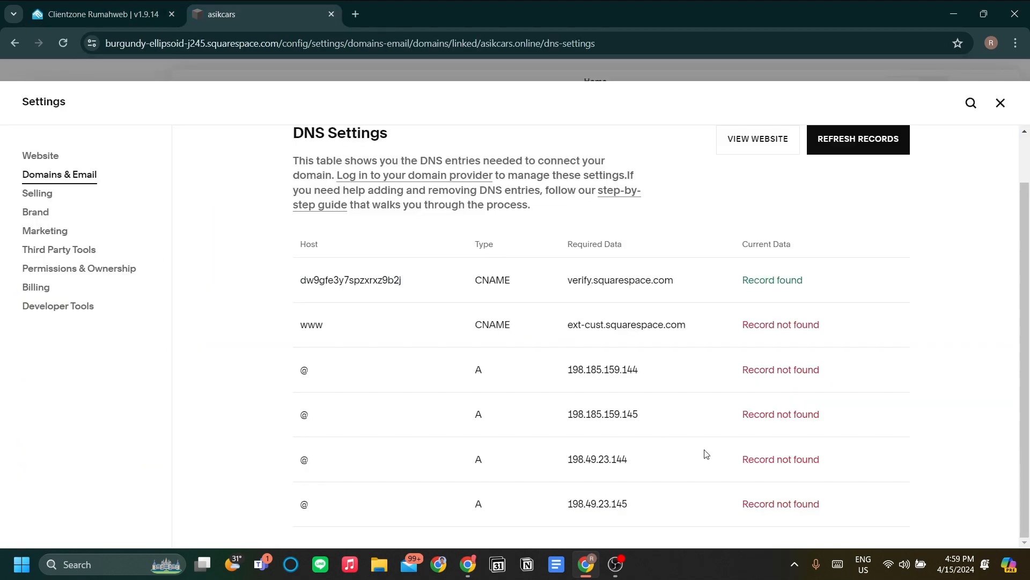
pyautogui.moveTo(646, 416); pyautogui.dragTo(558, 412)
pyautogui.hotkey('ctrl', 'c')
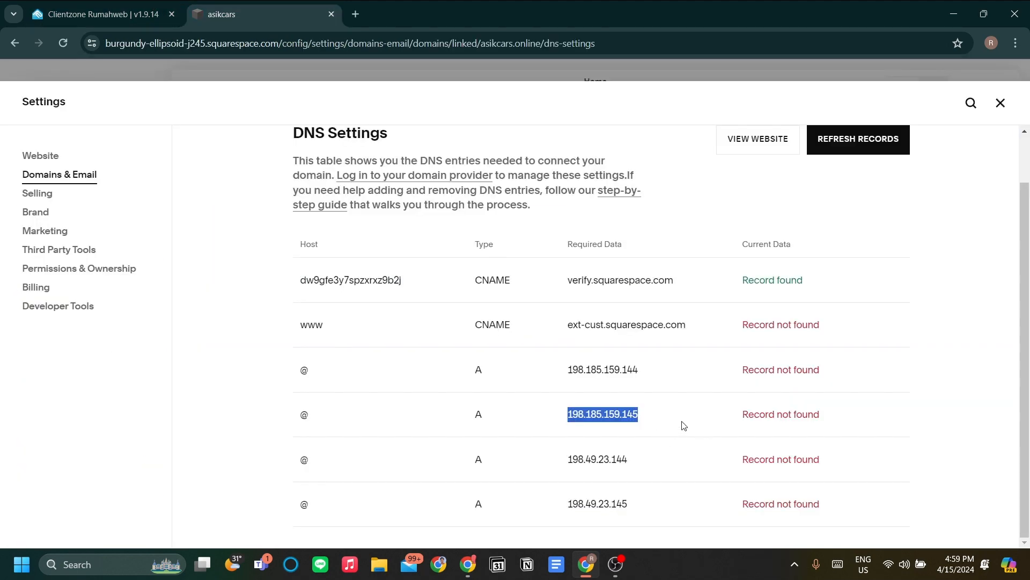
# - Submit a second A record in Rumahweb with an empty domain field and the copied IP 198.185.159.145
pyautogui.click(97, 14)
pyautogui.click(950, 192)
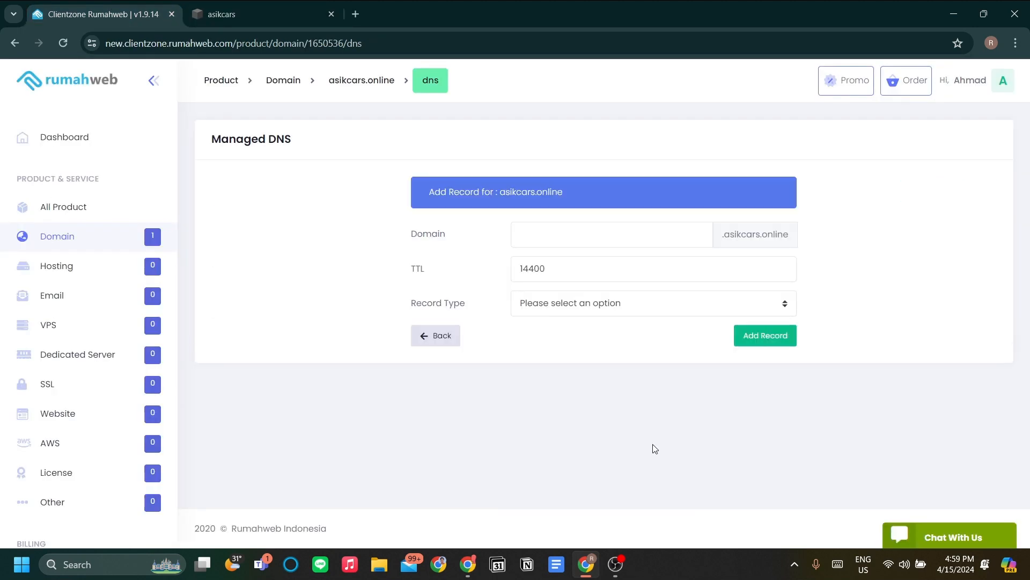
pyautogui.click(563, 304)
pyautogui.click(560, 338)
pyautogui.click(563, 337)
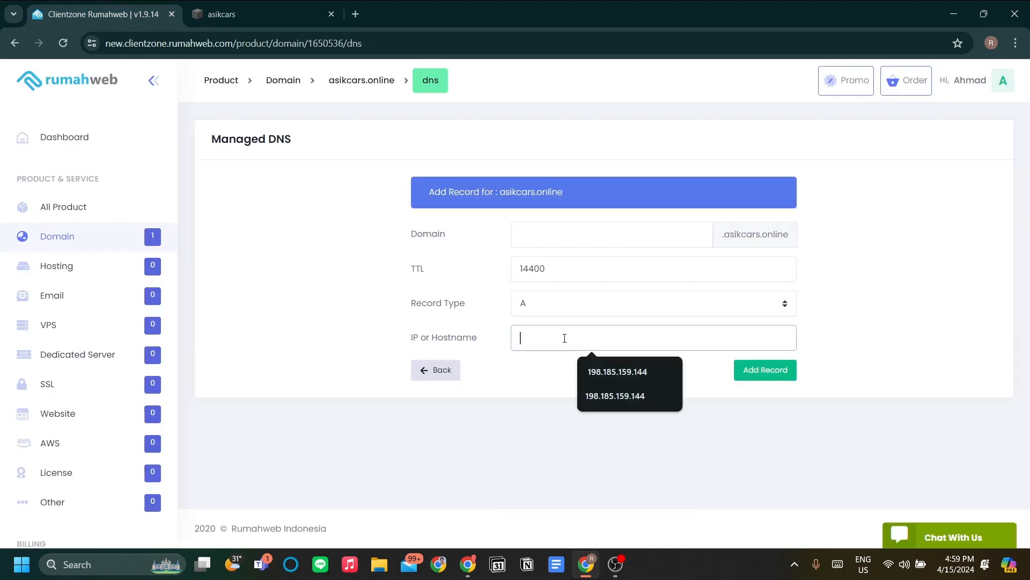
pyautogui.hotkey('ctrl', 'v')
pyautogui.click(751, 370)
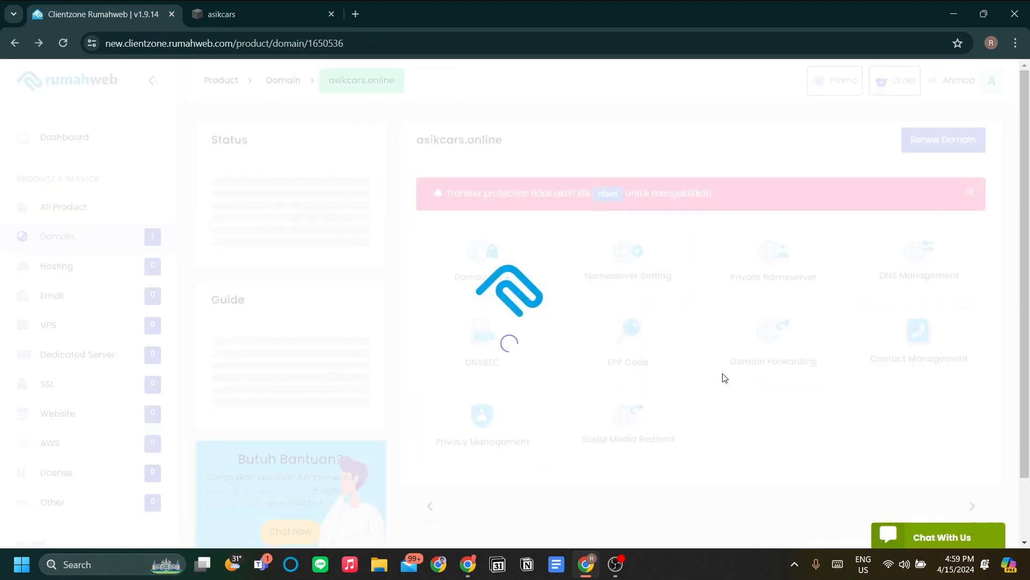
# - Reopen DNS management for asikcars.online, add an A record with an empty domain field and IP 198.185.159.145, and dismiss the confirmation message
pyautogui.click(933, 240)
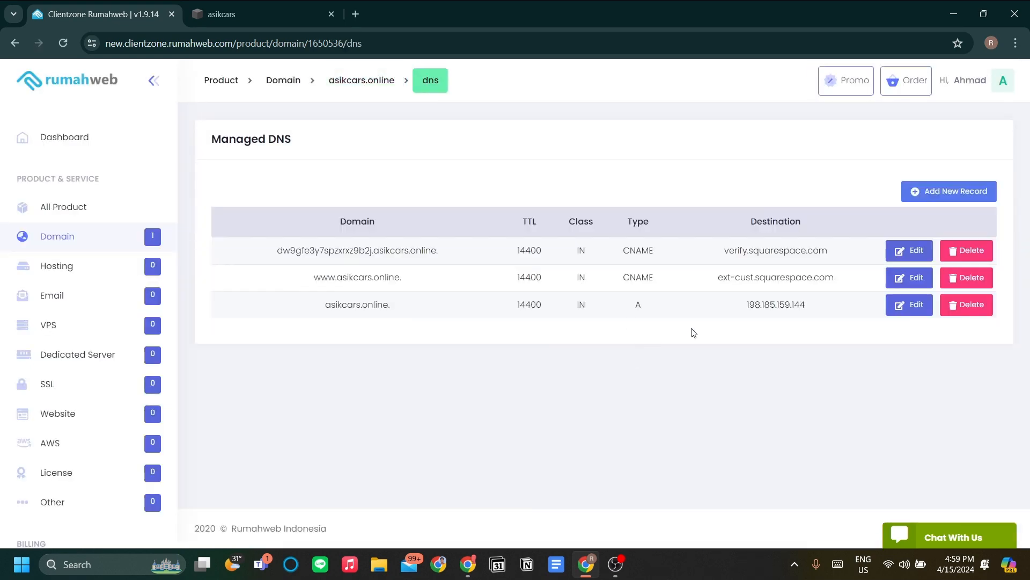
pyautogui.click(915, 190)
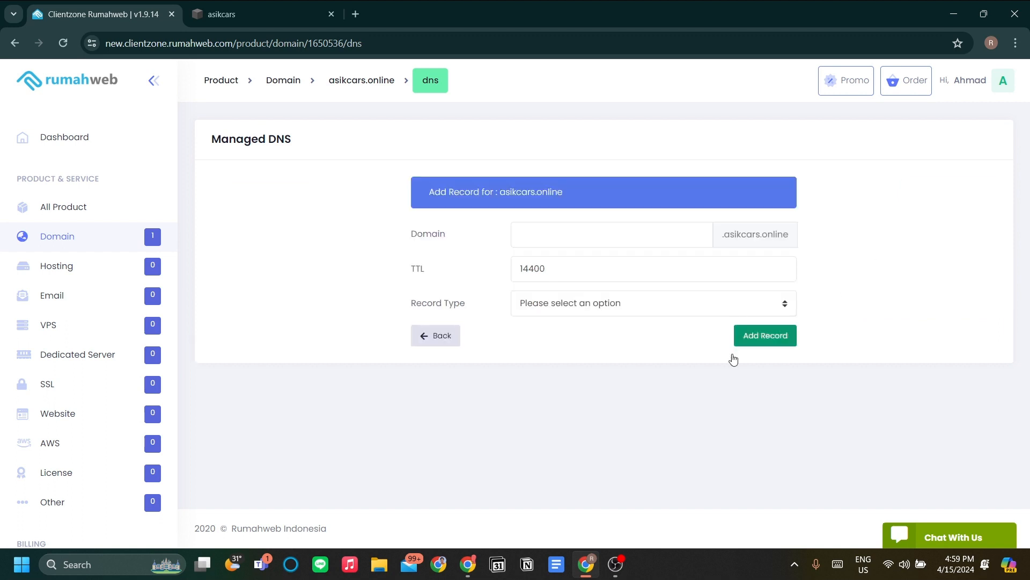
pyautogui.click(600, 312)
pyautogui.click(598, 336)
pyautogui.click(598, 337)
pyautogui.write('198.185.159.145')
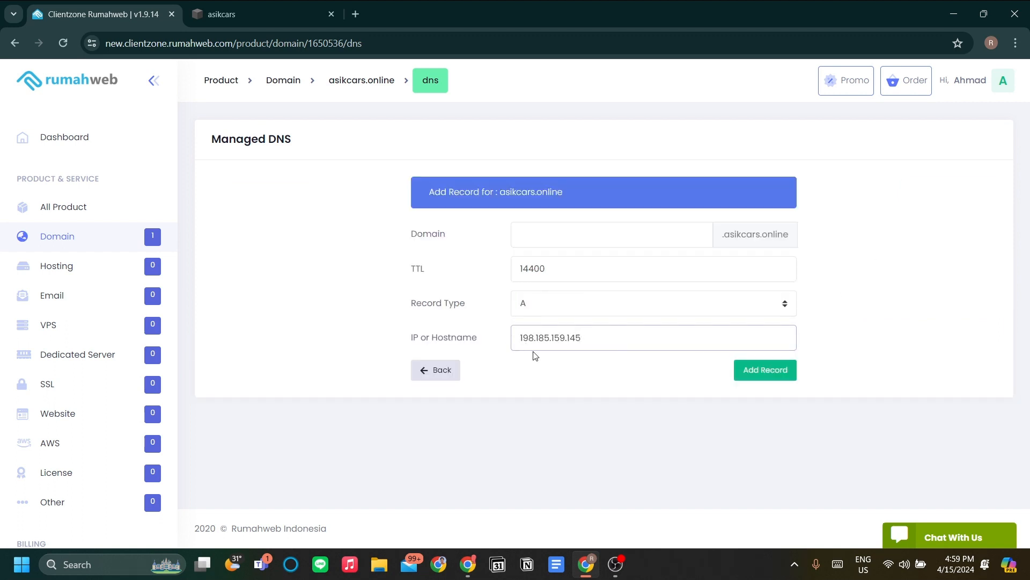
pyautogui.click(766, 369)
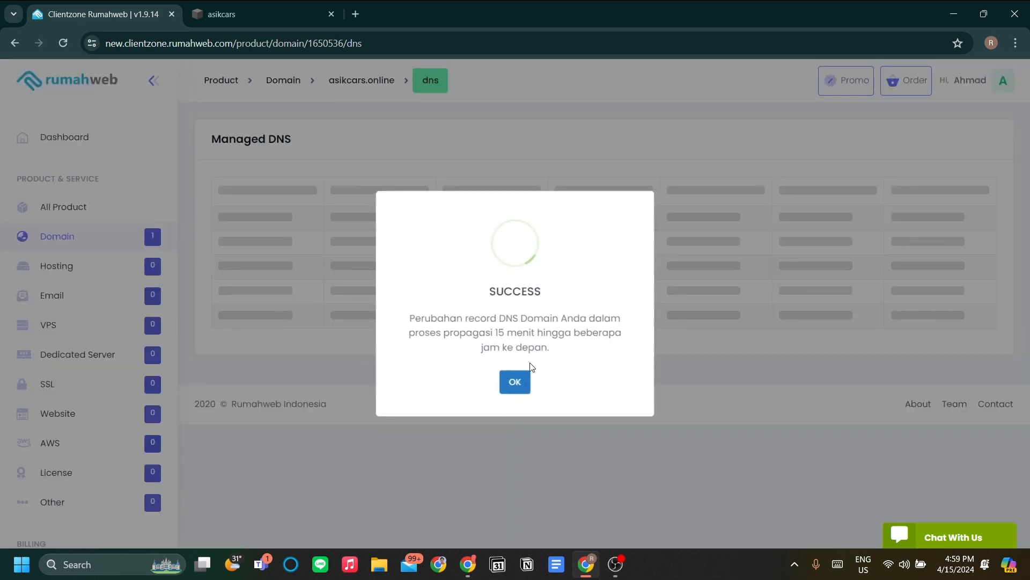
pyautogui.click(518, 384)
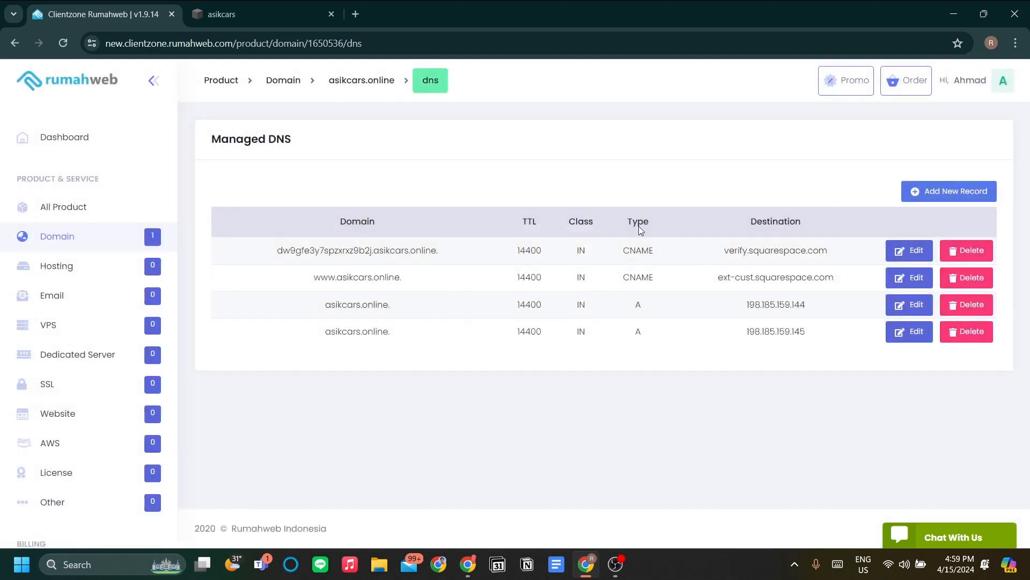
# - Switch to Squarespace and copy the required IP address 198.49.23.144 of the third A entry
pyautogui.click(265, 1)
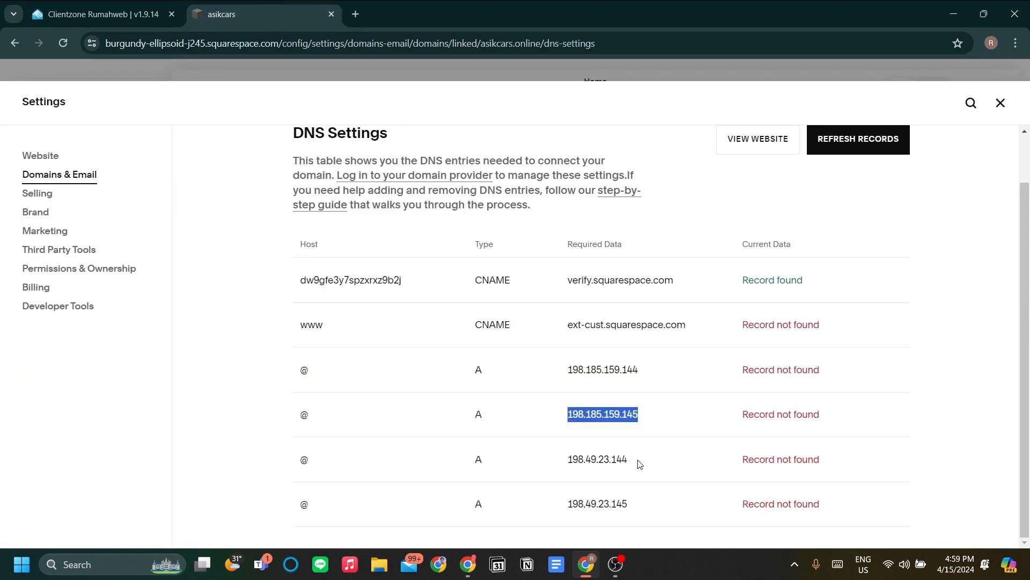
pyautogui.moveTo(638, 460); pyautogui.dragTo(563, 460)
pyautogui.hotkey('ctrl', 'c')
# - Add an A record in Rumahweb with an empty domain field and the copied IP 198.49.23.144, and dismiss the confirmation message
pyautogui.click(102, 14)
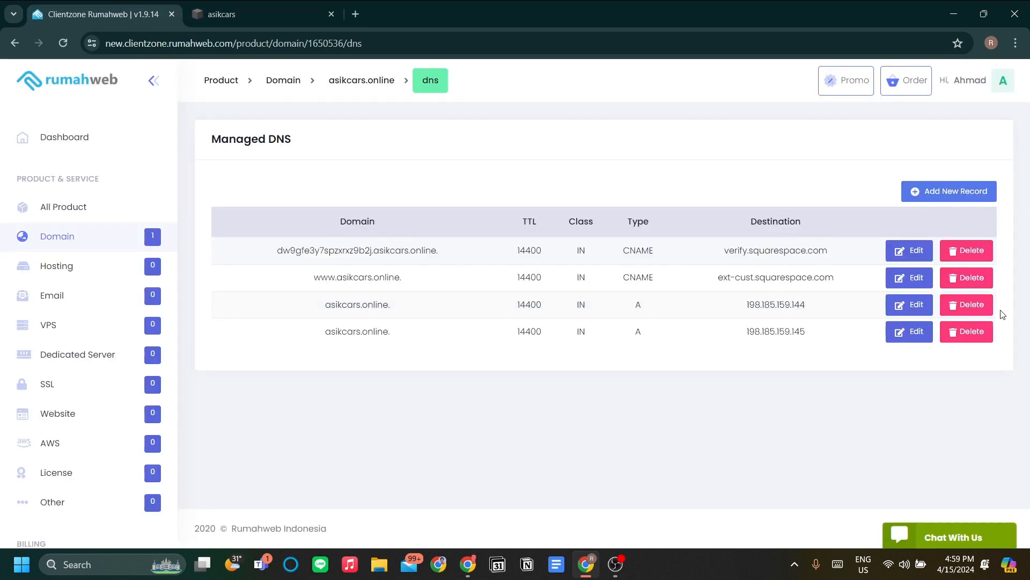
pyautogui.click(990, 203)
pyautogui.click(677, 296)
pyautogui.click(558, 337)
pyautogui.click(578, 337)
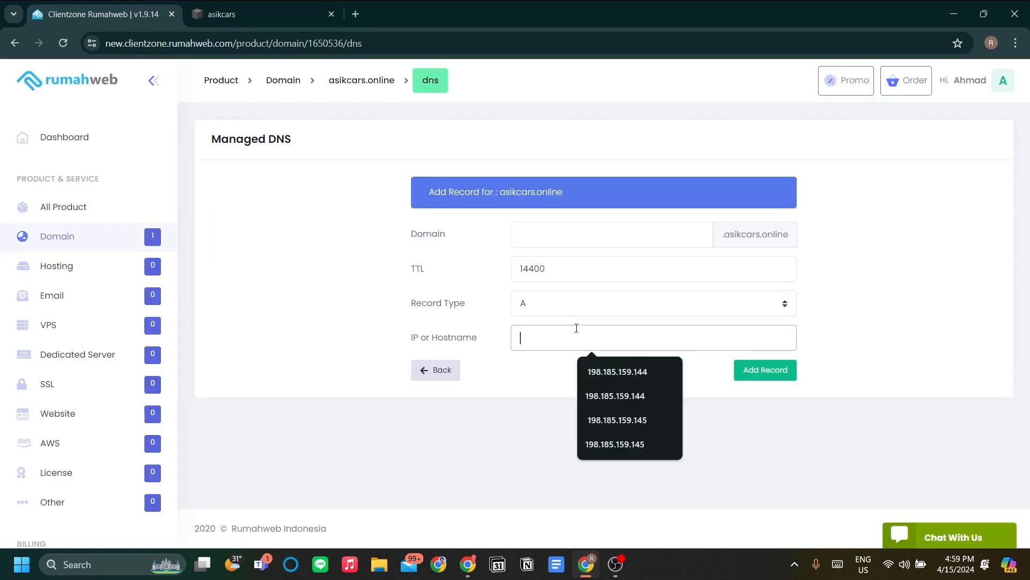
pyautogui.hotkey('ctrl', 'v')
pyautogui.press('BackSpace')
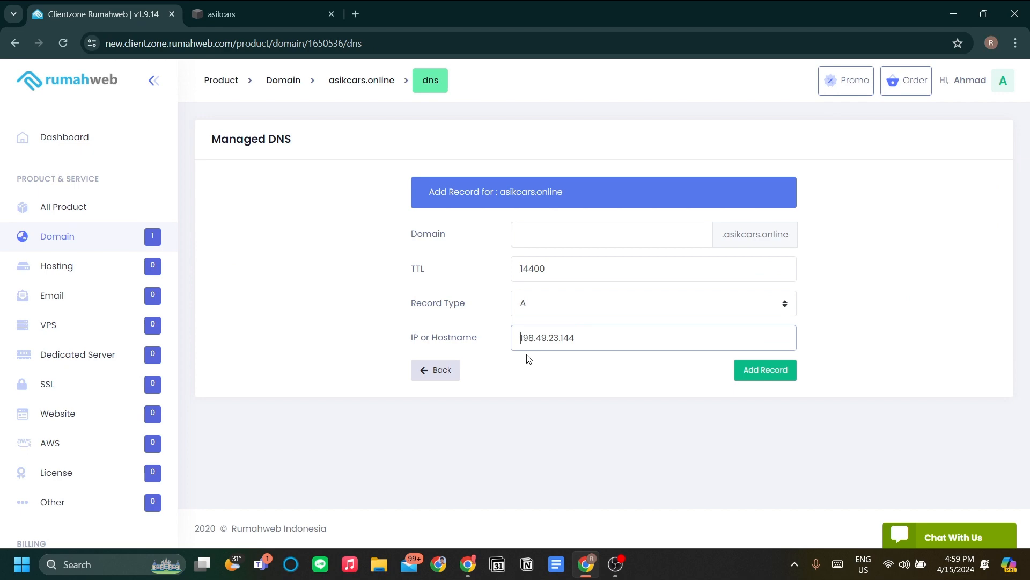
pyautogui.click(775, 376)
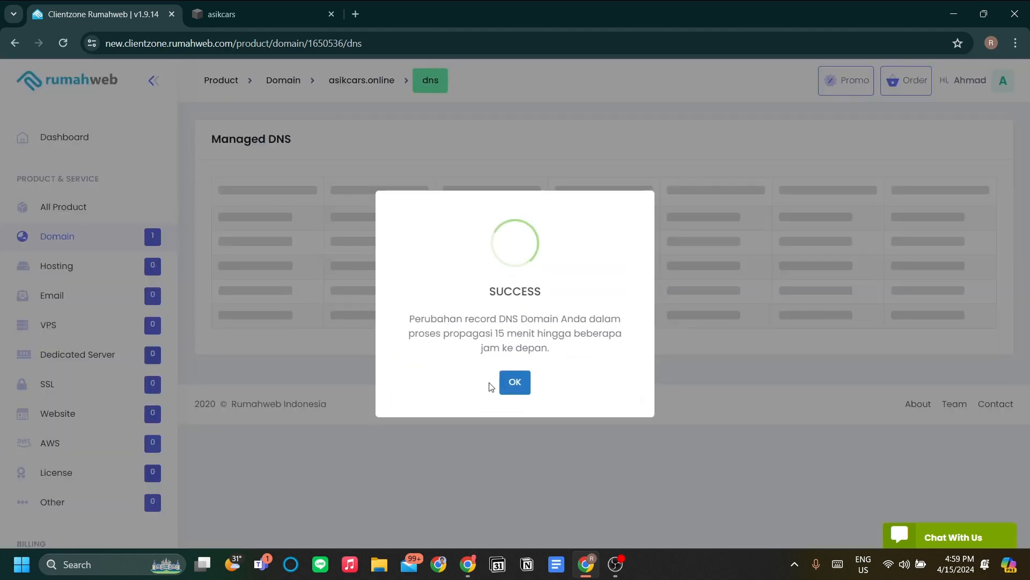
pyautogui.click(514, 381)
# - Switch to Squarespace and copy the required IP address 198.49.23.145 of the fourth A entry
pyautogui.hotkey('ctrl', 'Tab')
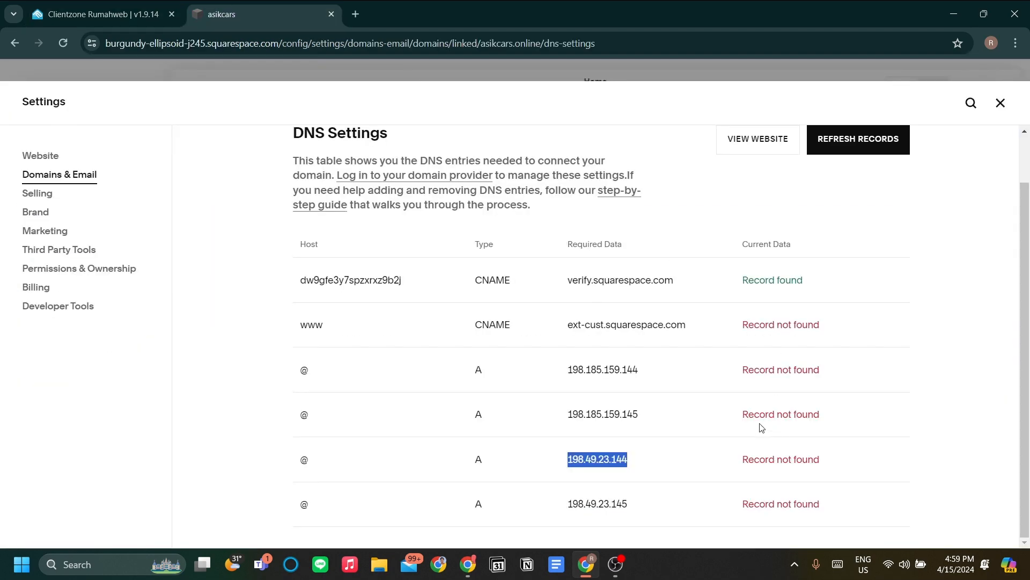
pyautogui.moveTo(636, 505); pyautogui.dragTo(567, 504)
pyautogui.hotkey('ctrl', 'c')
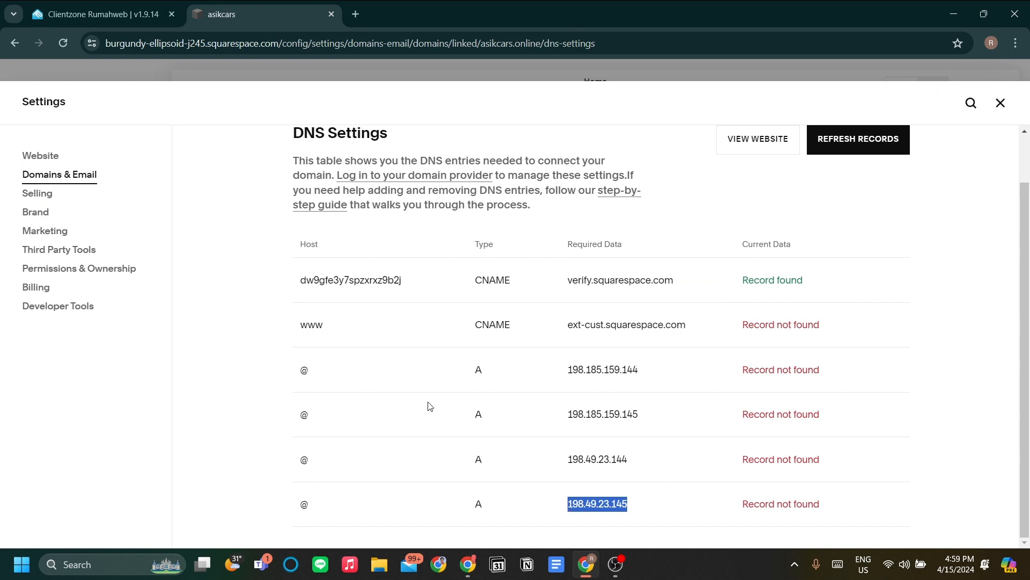
# - Add an A record in Rumahweb with an empty domain field and the copied IP 198.49.23.145, and dismiss the confirmation message
pyautogui.click(74, 5)
pyautogui.click(957, 192)
pyautogui.click(639, 303)
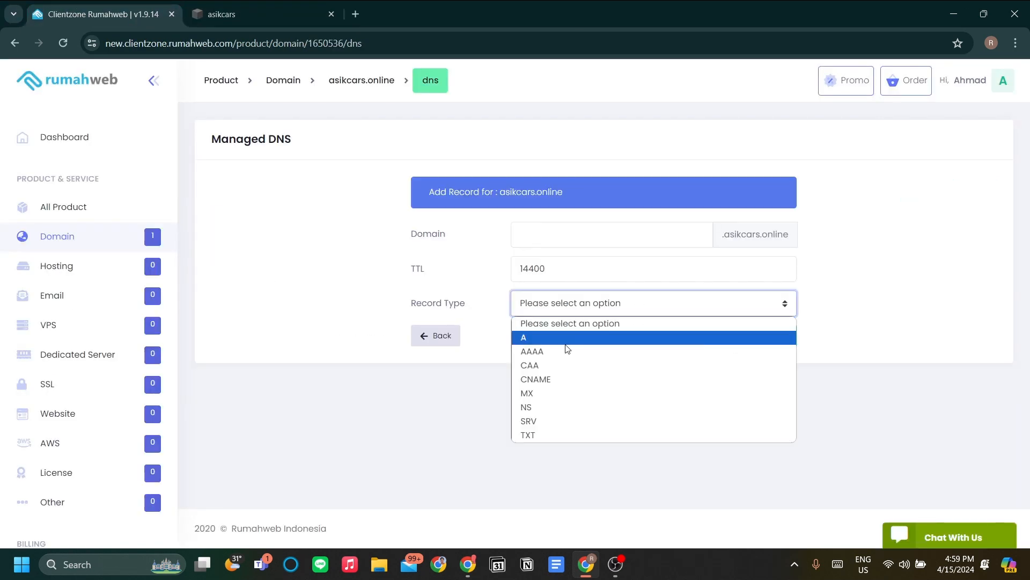
pyautogui.click(567, 337)
pyautogui.click(526, 338)
pyautogui.hotkey('ctrl', 'v')
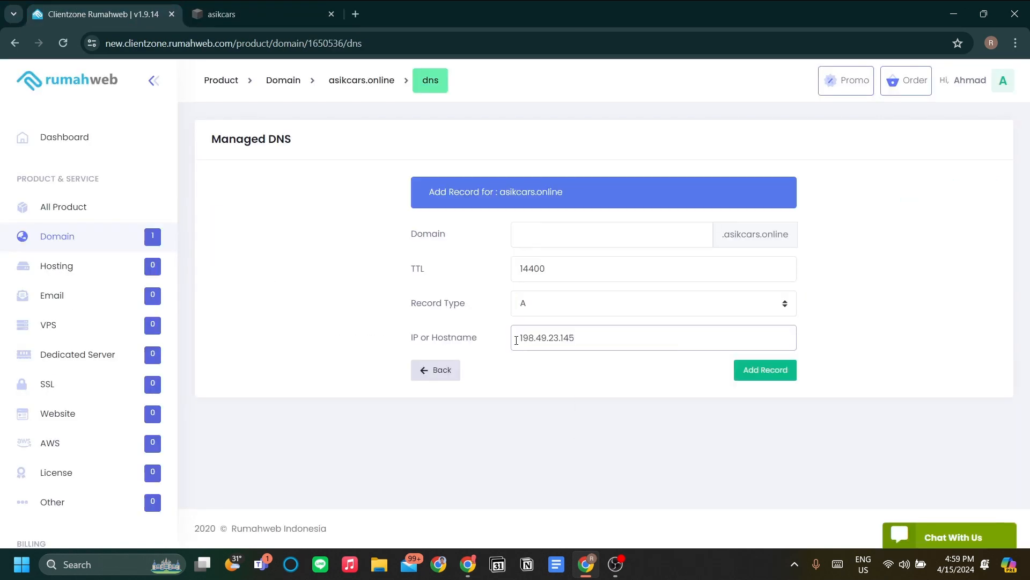
pyautogui.press('BackSpace')
pyautogui.click(765, 370)
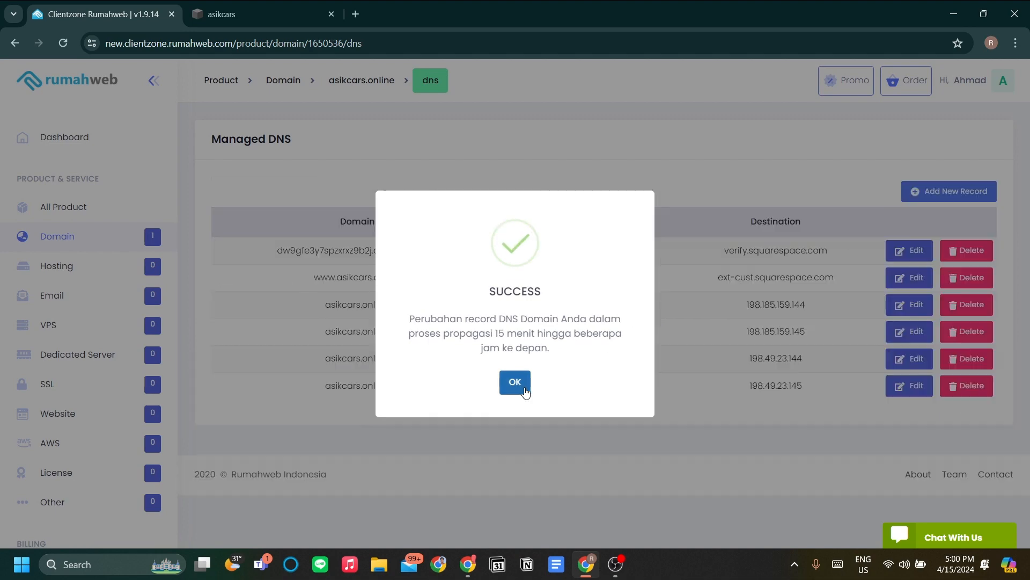
pyautogui.click(523, 383)
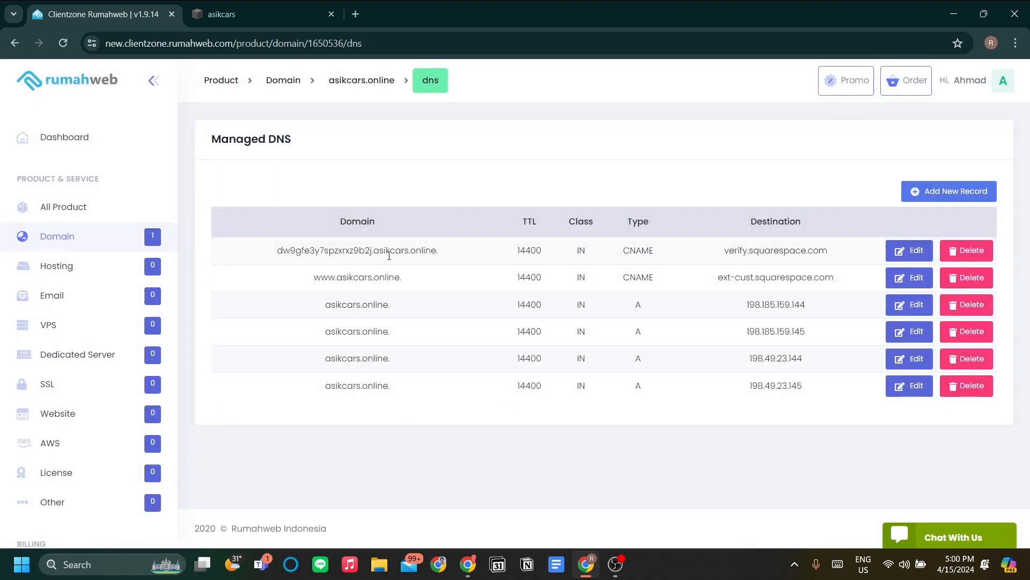
# - Compare all entries of the Squarespace DNS table with the records listed in Rumahweb's Managed DNS
pyautogui.click(246, 4)
pyautogui.moveTo(314, 279); pyautogui.dragTo(367, 525)
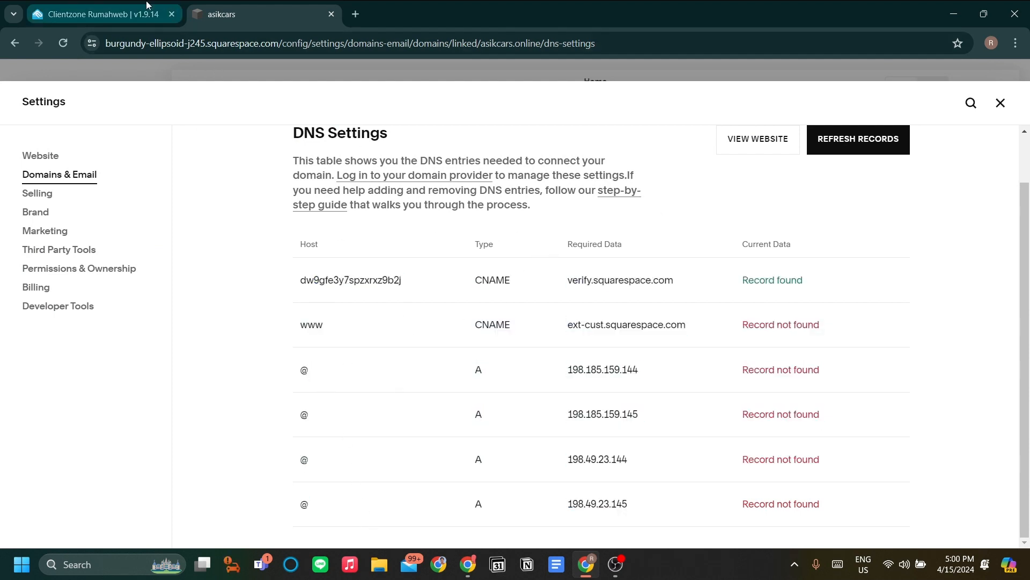
pyautogui.click(86, 14)
pyautogui.click(241, 14)
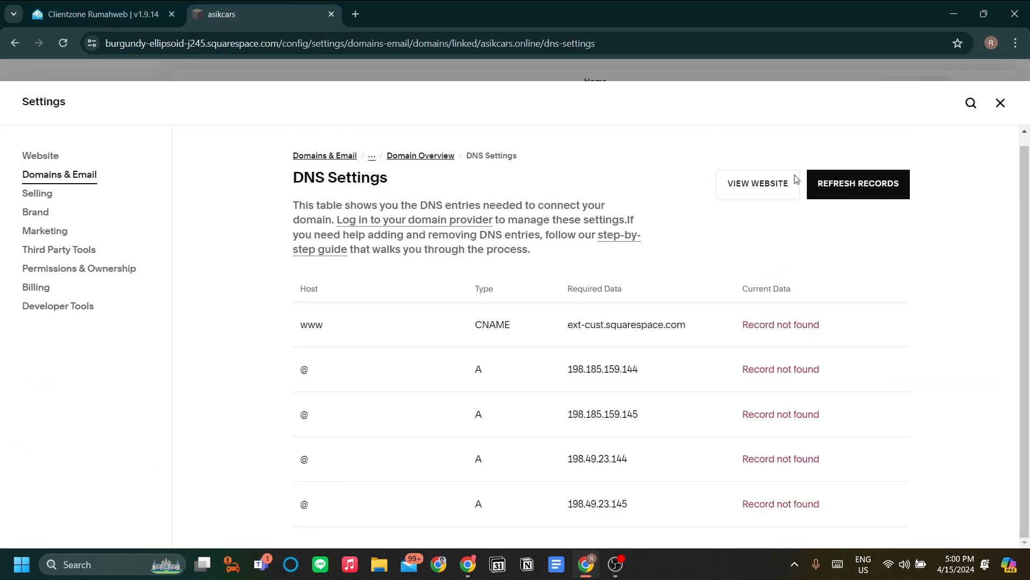
# - Refresh the DNS records in Squarespace and check the current data of the www CNAME entry
pyautogui.click(824, 184)
pyautogui.moveTo(744, 324); pyautogui.dragTo(835, 326)
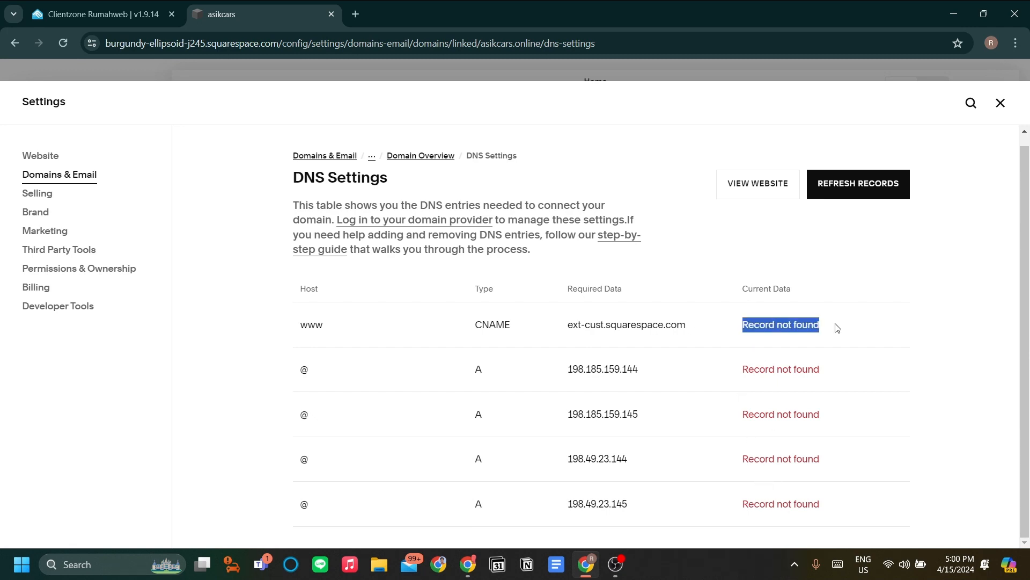
pyautogui.click(832, 406)
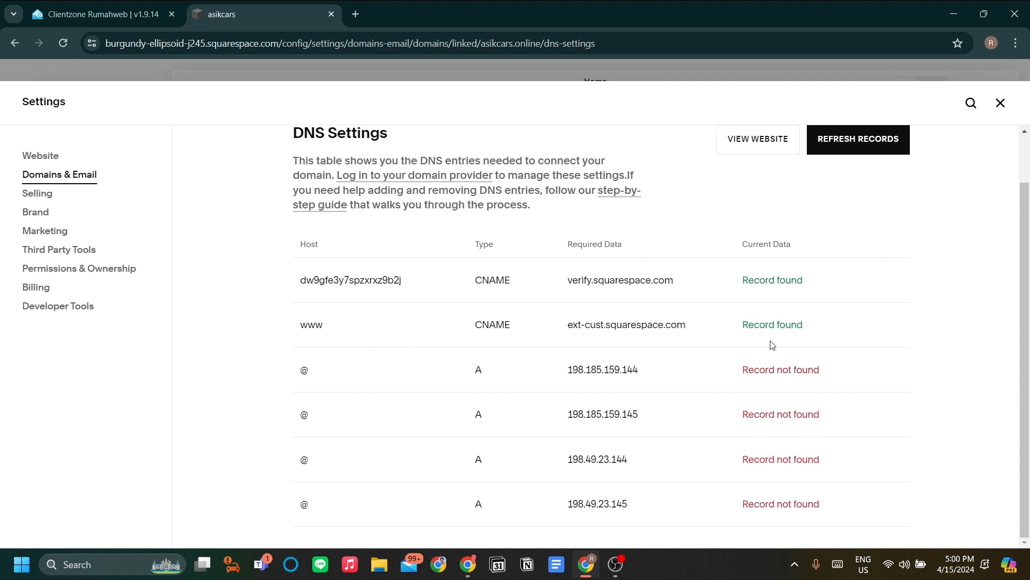
# - Check the current data of the www CNAME entry and the four A entries in the Squarespace DNS table
pyautogui.moveTo(816, 338); pyautogui.dragTo(842, 325)
pyautogui.click(735, 338)
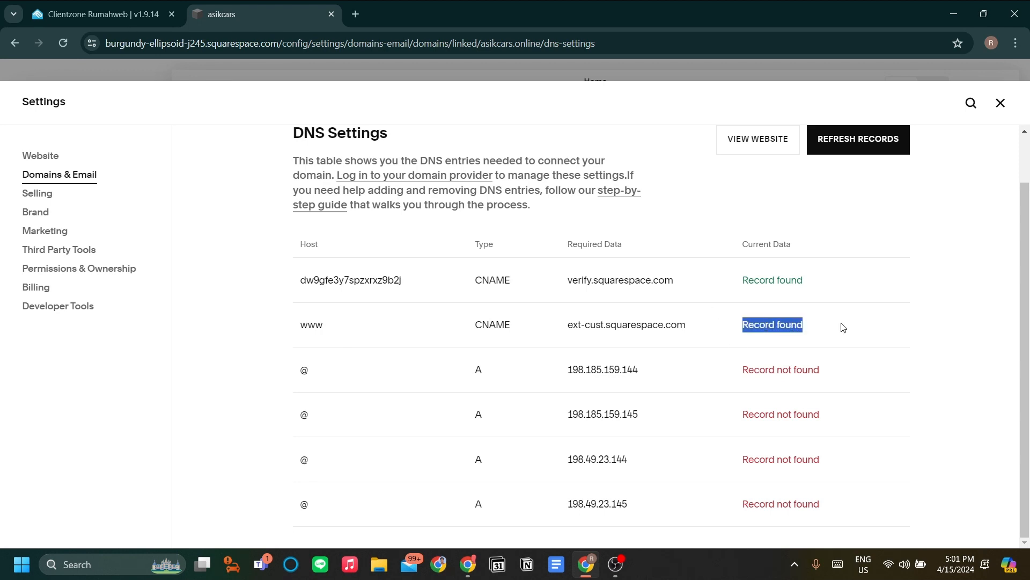
pyautogui.click(847, 384)
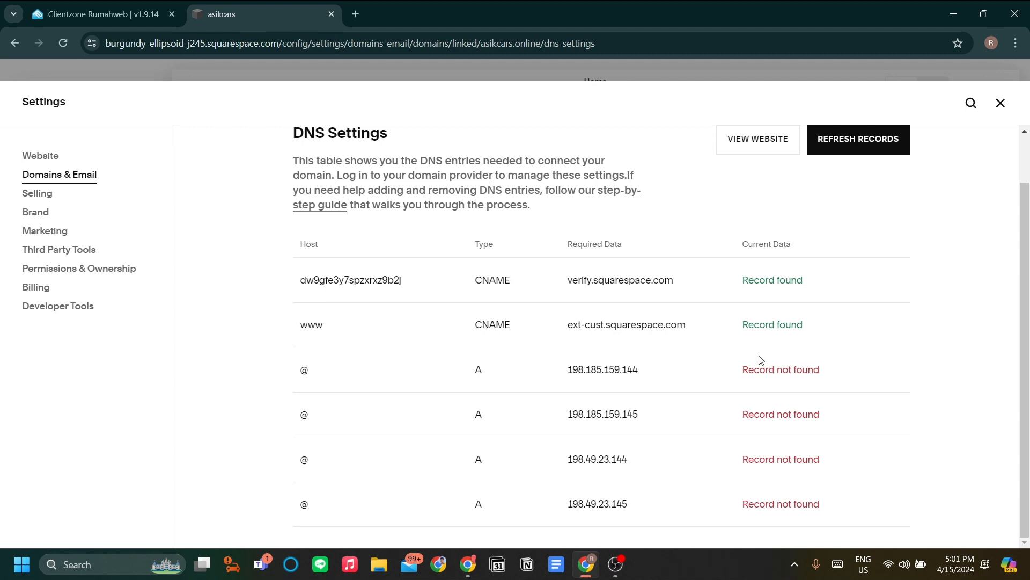
pyautogui.moveTo(736, 384); pyautogui.dragTo(793, 498)
pyautogui.click(840, 485)
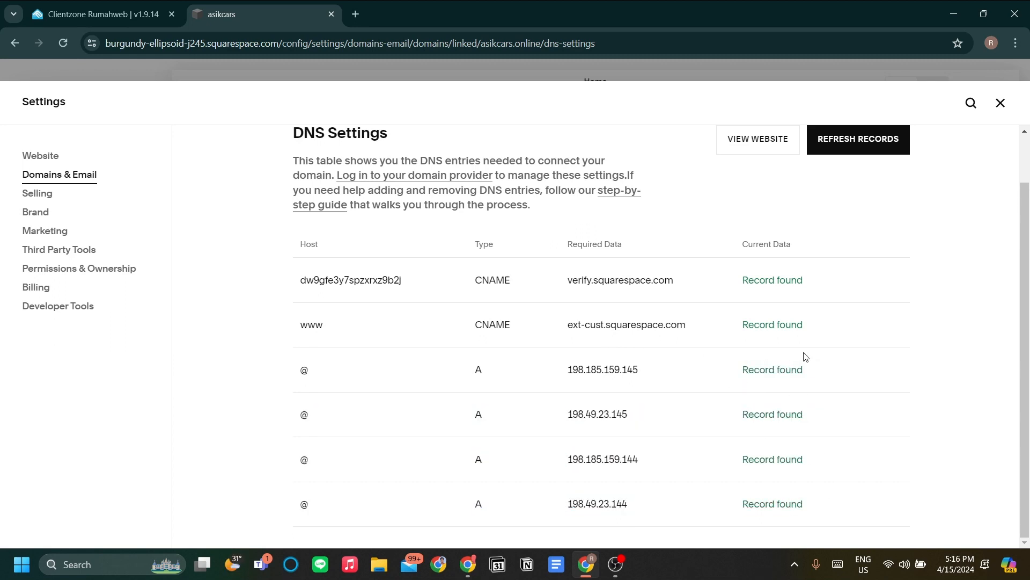
# - Review the current data of all Squarespace DNS entries against Rumahweb's record list, including the verify.squarespace.com CNAME
pyautogui.scroll(1, 909, 230)
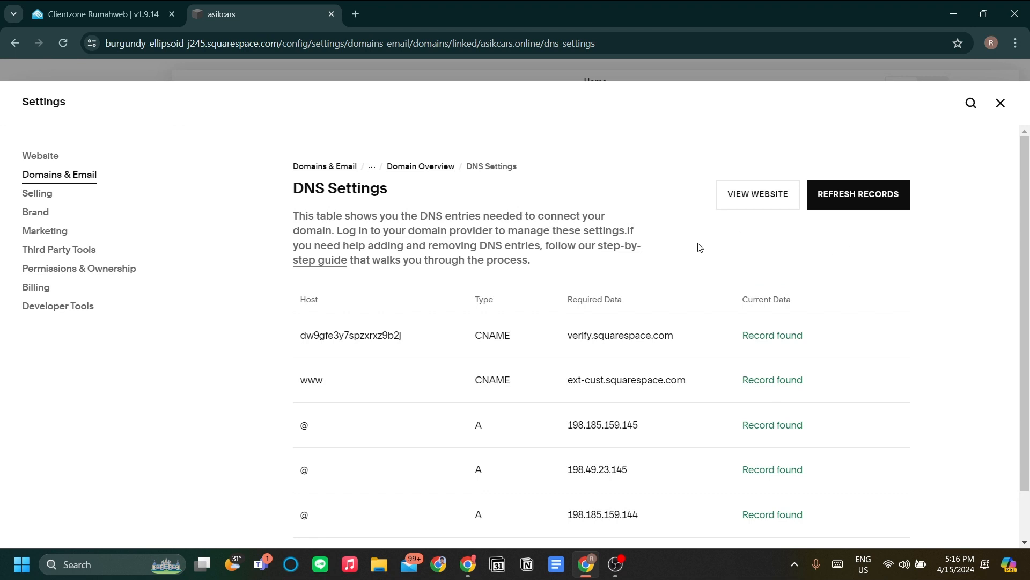
pyautogui.scroll(-1, 699, 255)
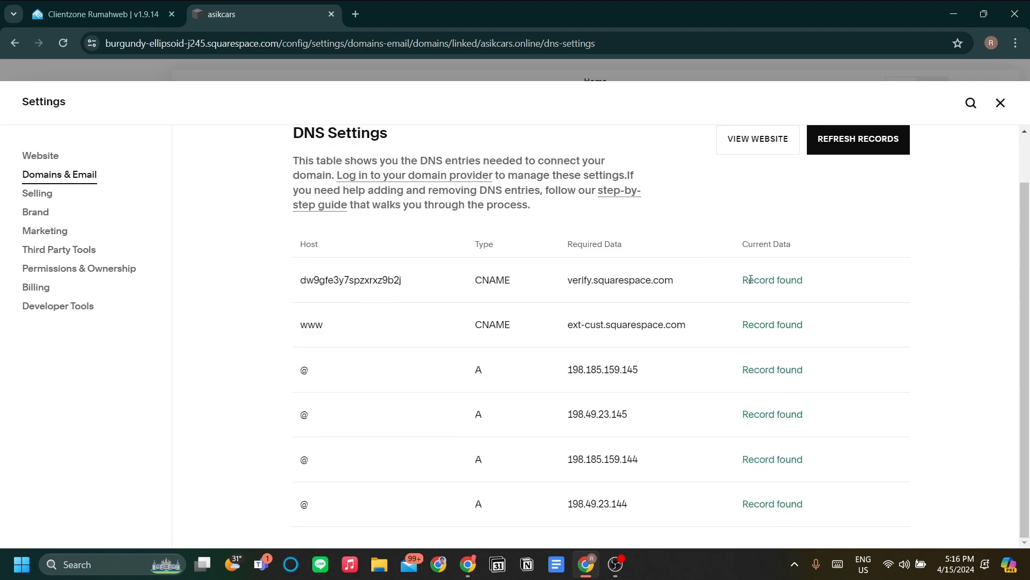
pyautogui.click(134, 15)
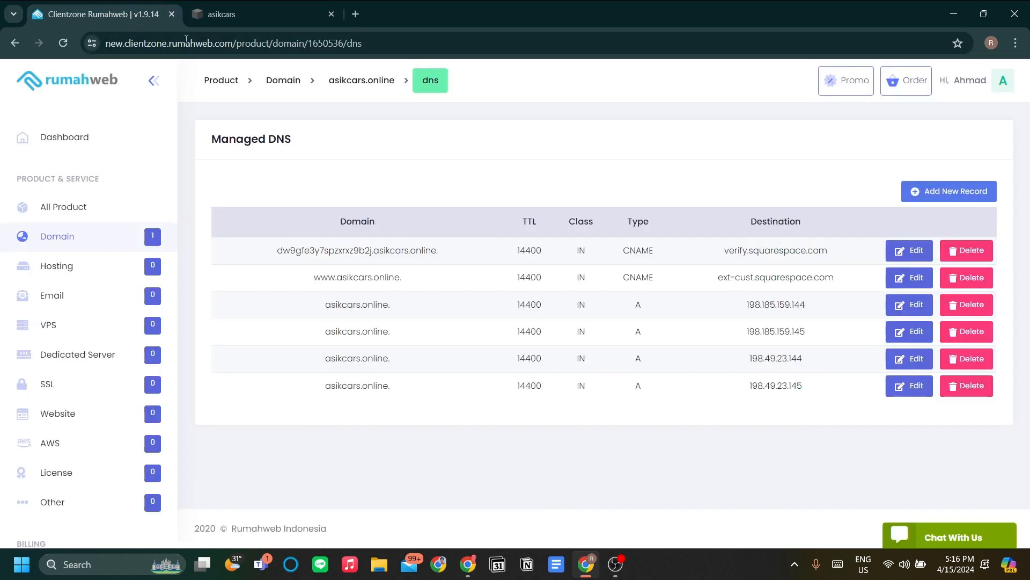
pyautogui.click(314, 16)
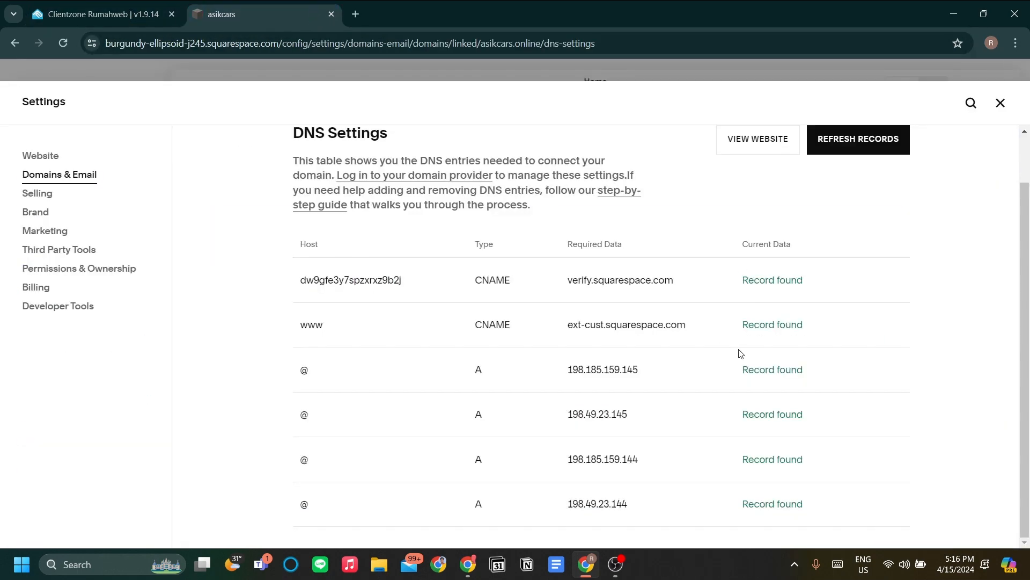
pyautogui.moveTo(737, 280); pyautogui.dragTo(866, 288)
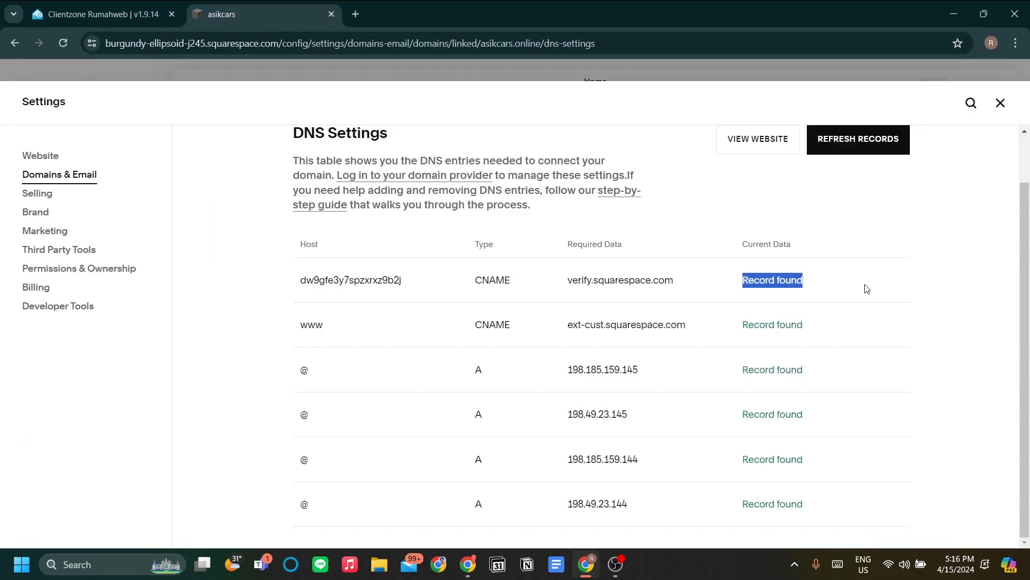
pyautogui.click(867, 306)
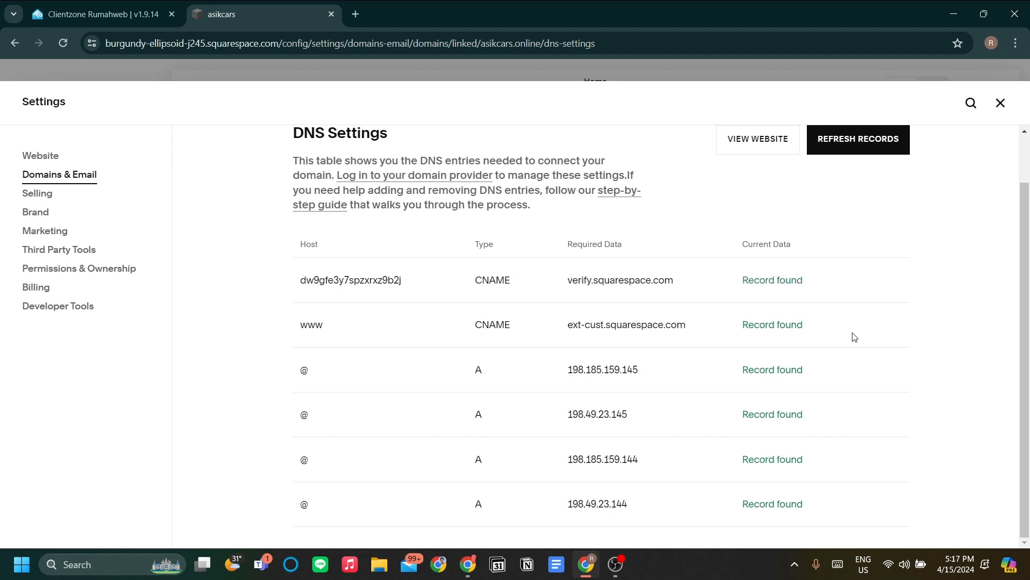